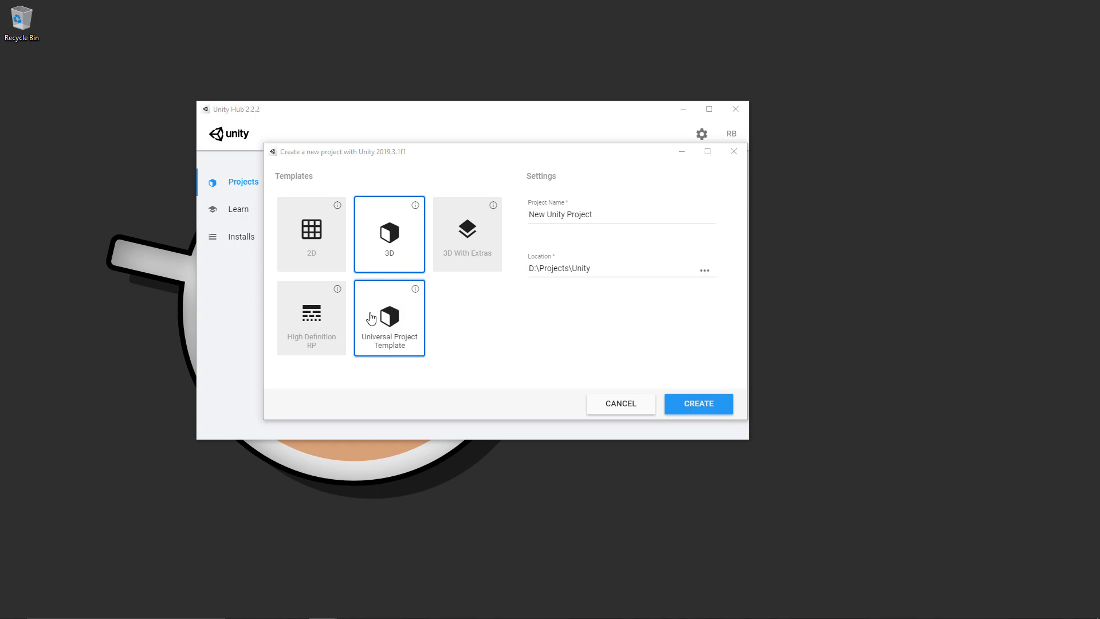
- Create a new 3D project named YT_AR in D:\Projects\Unity
click(595, 263)
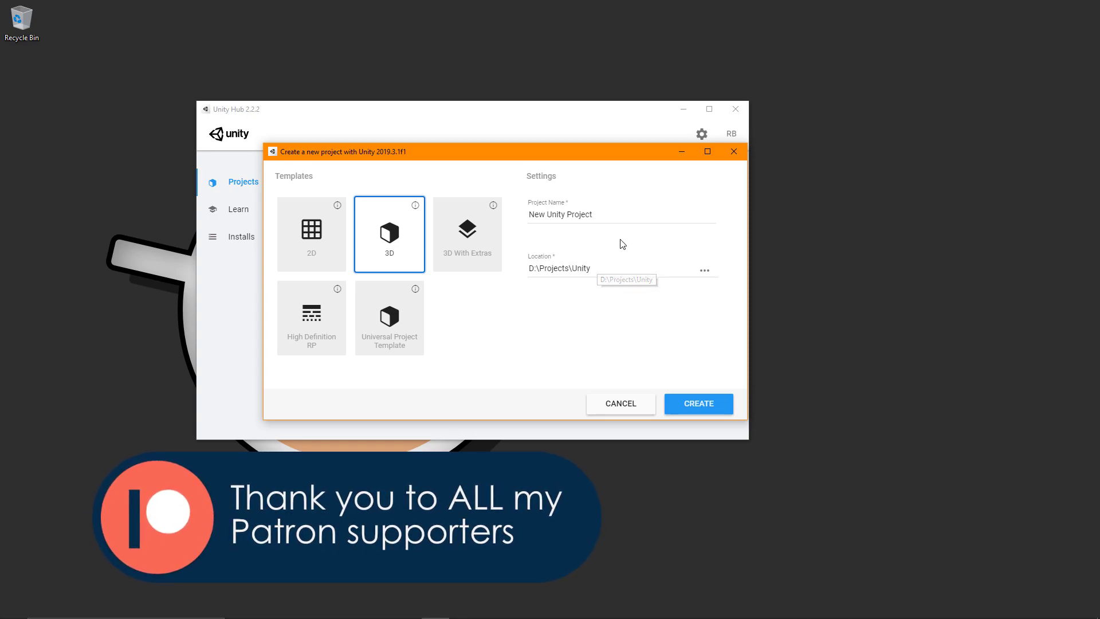
click(450, 228)
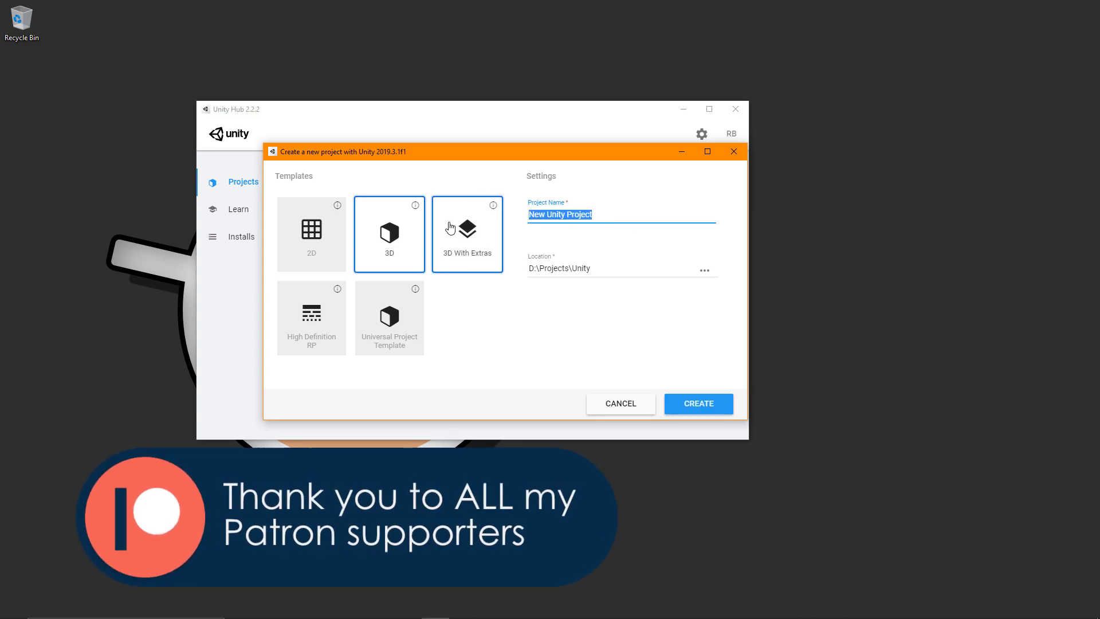
text(YT)
text(_AR)
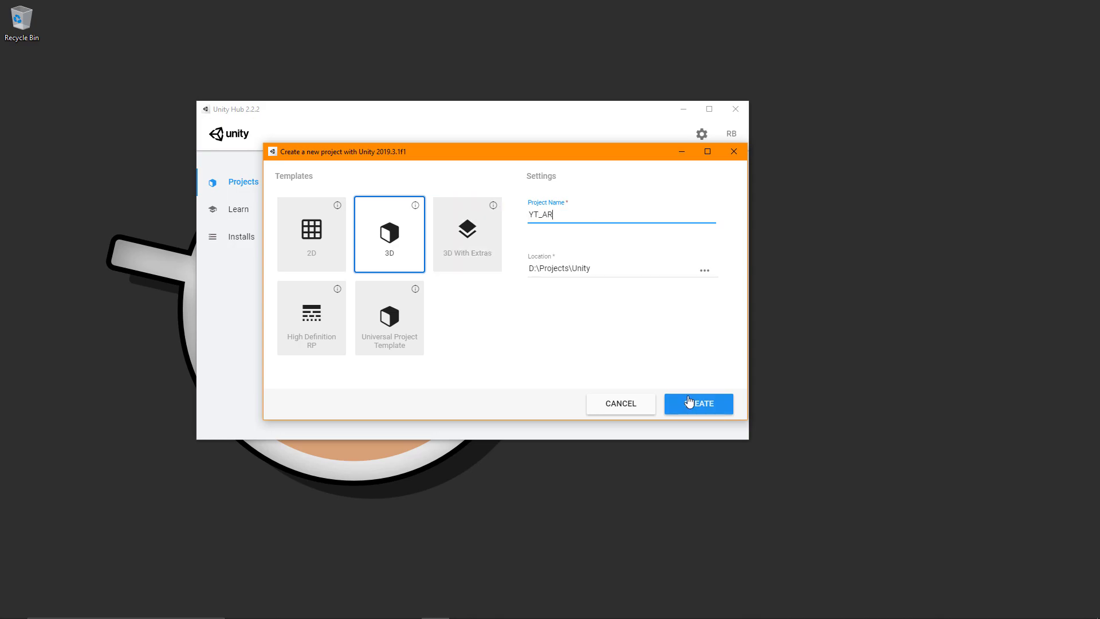
click(689, 403)
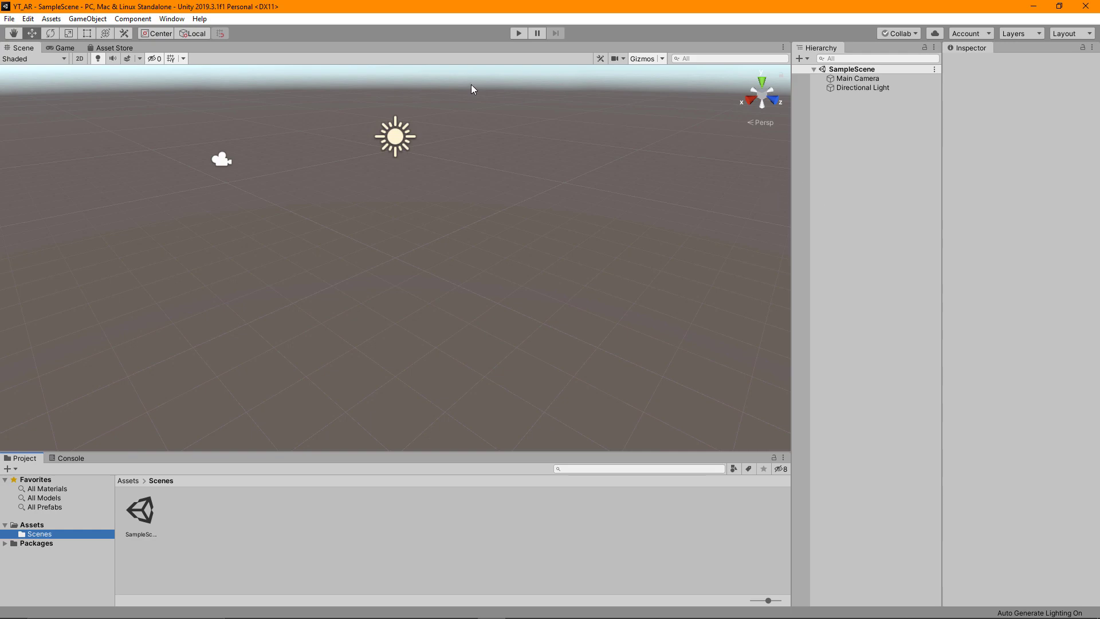
- Install the AR Foundation 2.1.4 package from the Package Manager's list of all packages
click(179, 21)
click(205, 90)
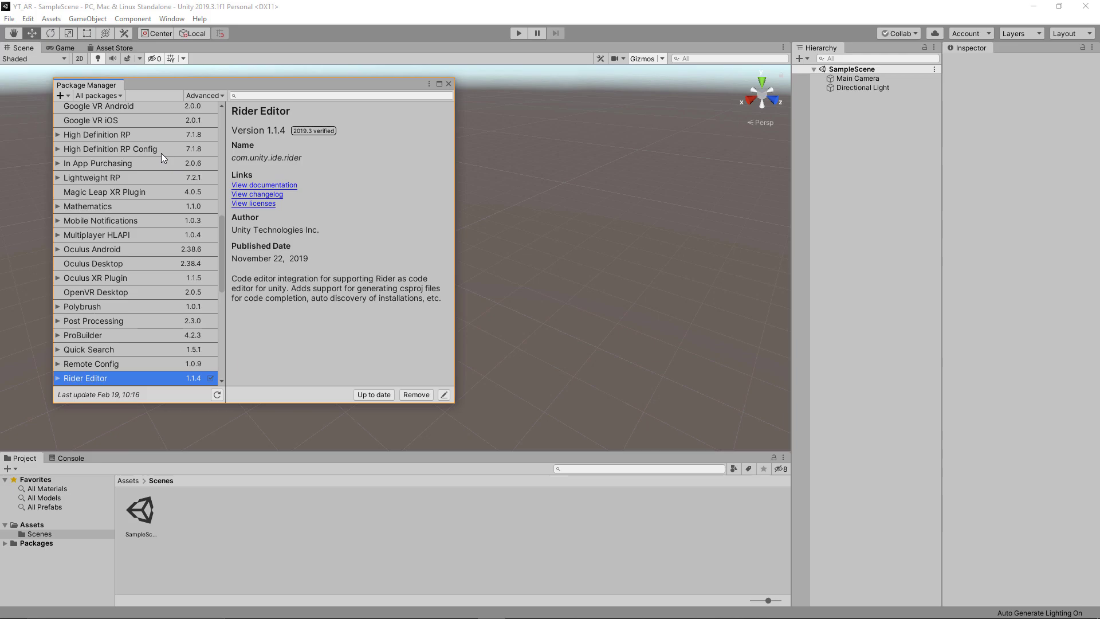
scroll(163, 249, up, 10)
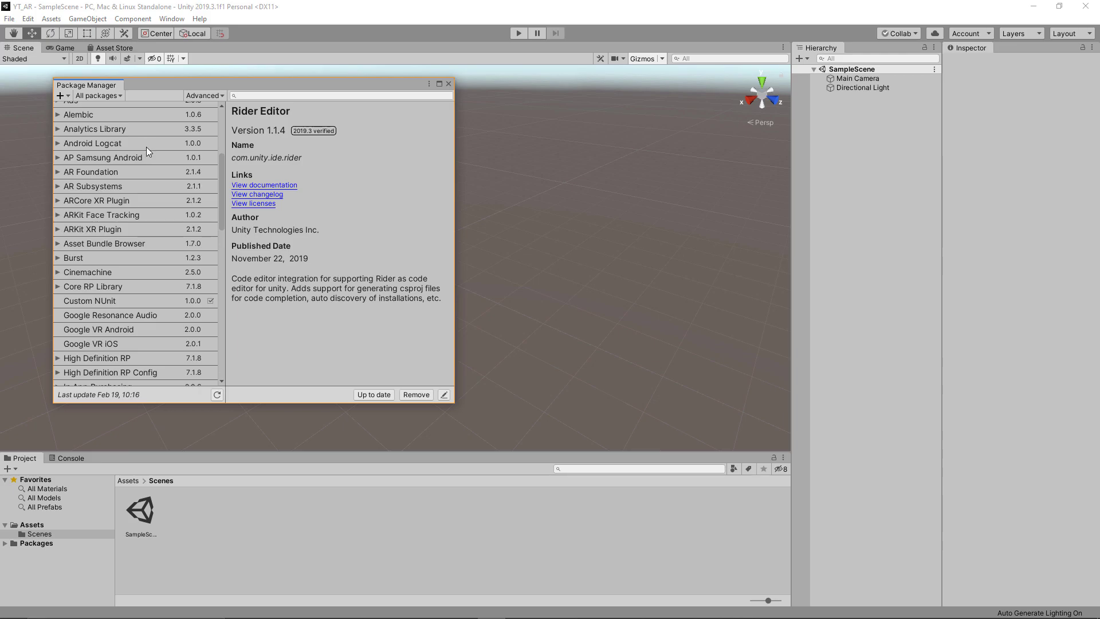
click(85, 172)
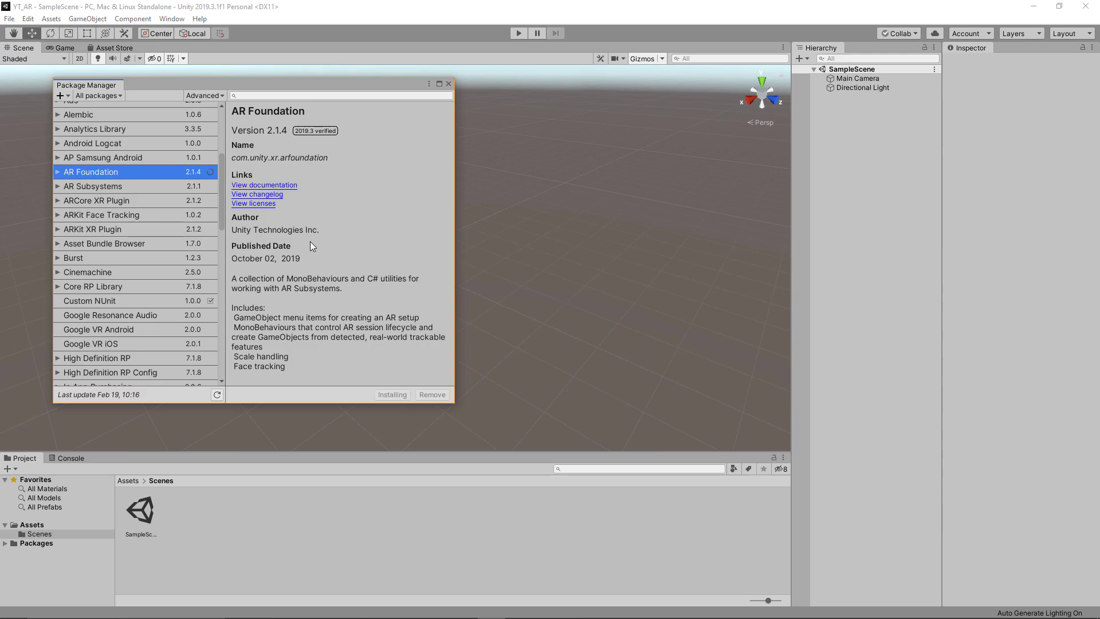
- Install the AR Subsystems 2.1.1, ARCore XR Plugin 2.1.2 and ARKit XR Plugin 2.1.2 packages, and close the Package Manager
click(122, 188)
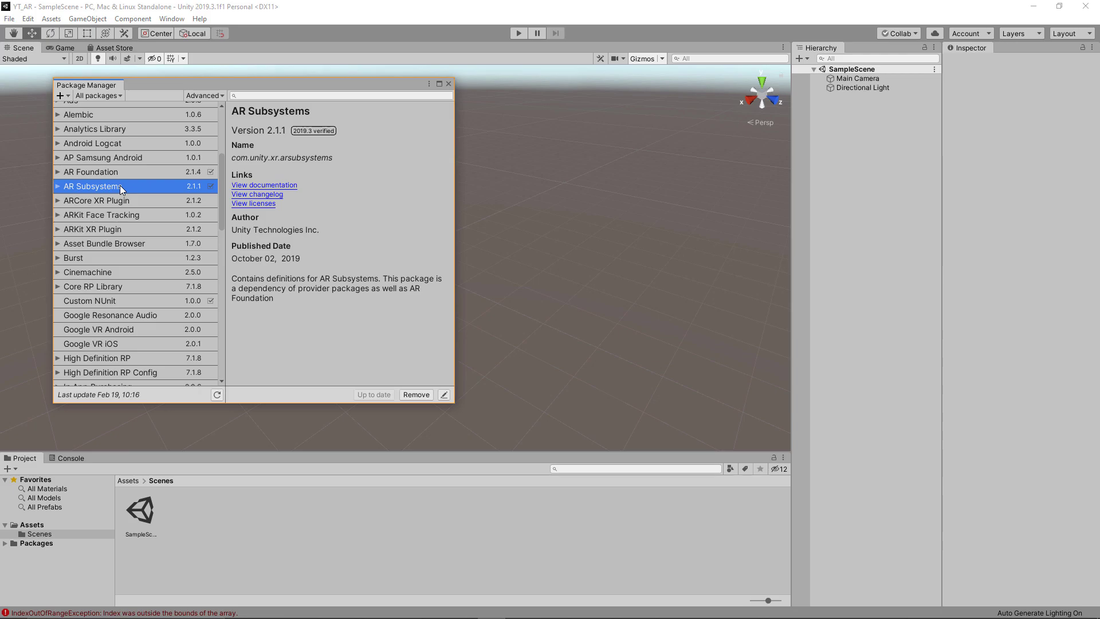
click(125, 202)
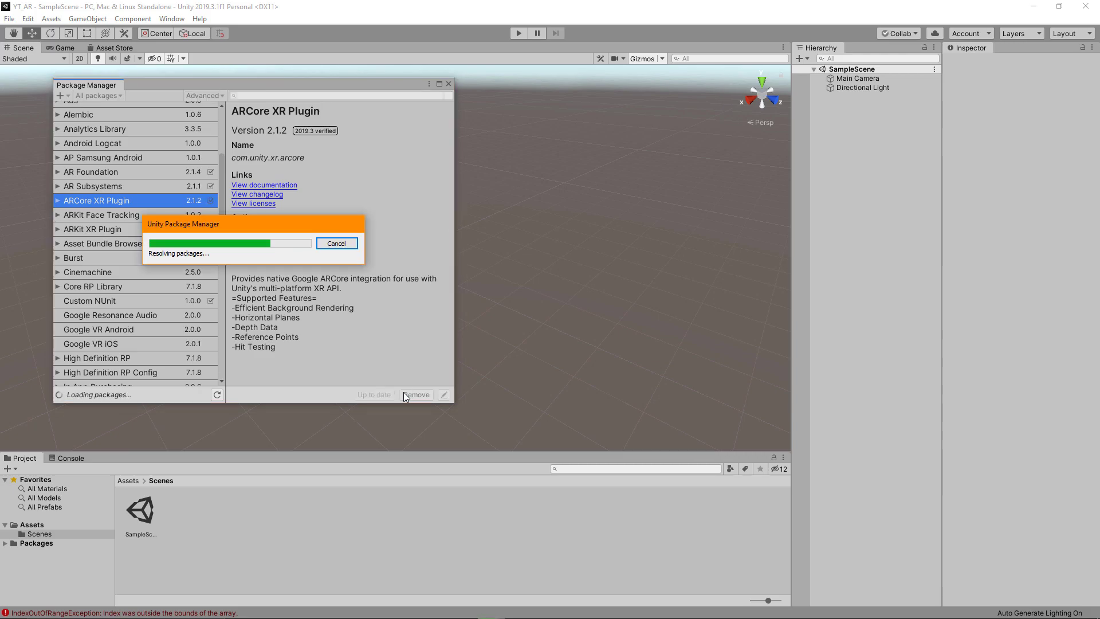
click(98, 232)
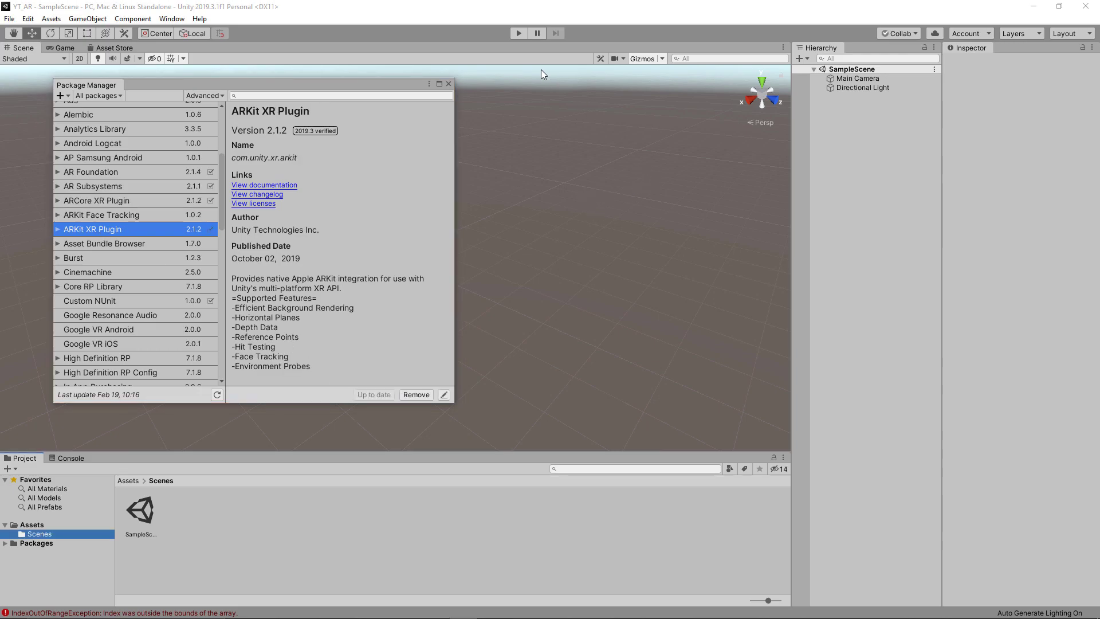
click(449, 84)
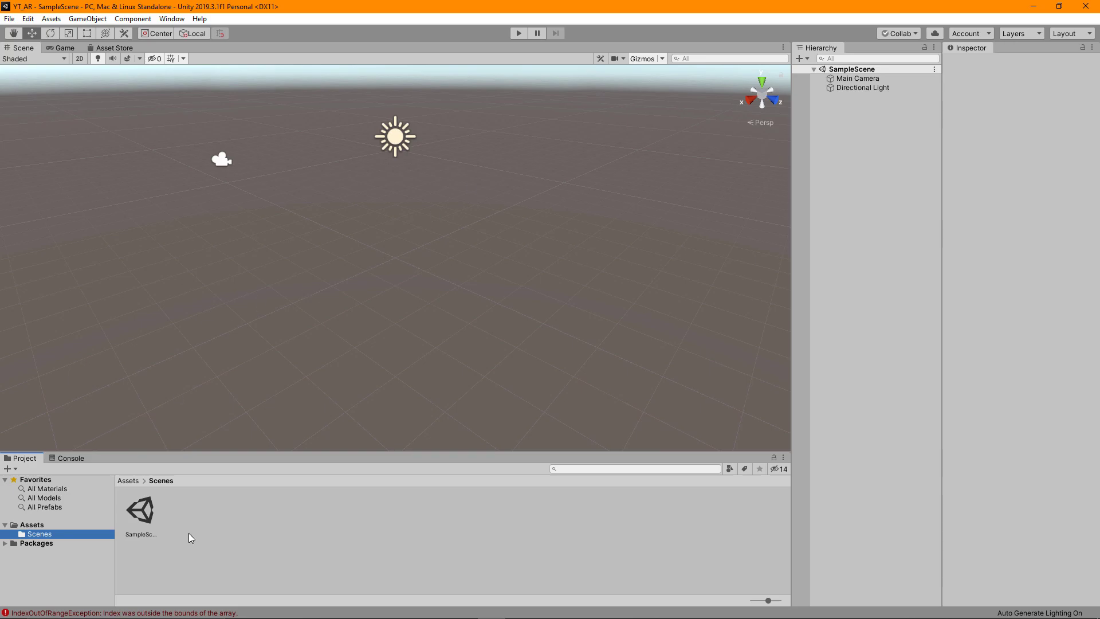
- Clear all messages from the console and return to the project files
click(70, 458)
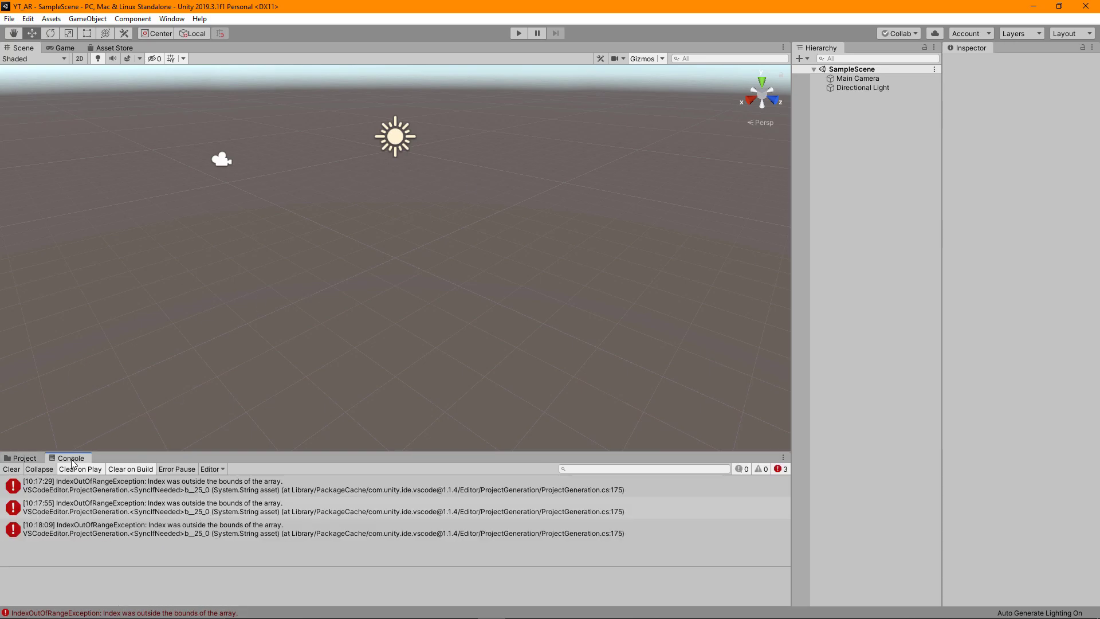
click(11, 469)
click(28, 459)
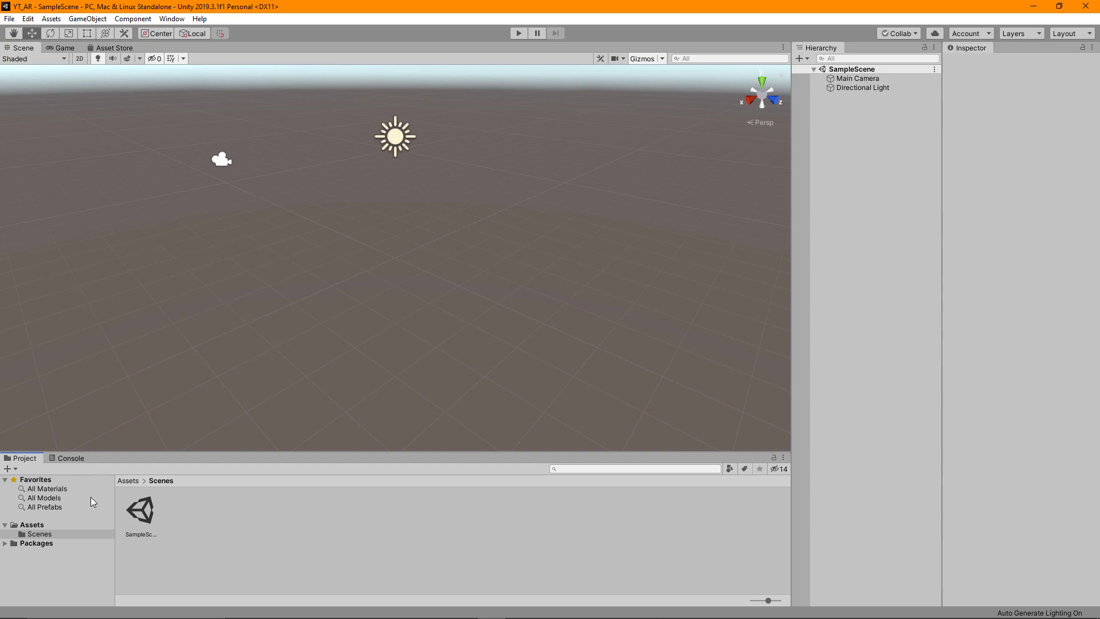
- Create a folder named Scripts in the project's Assets folder
right_click(34, 525)
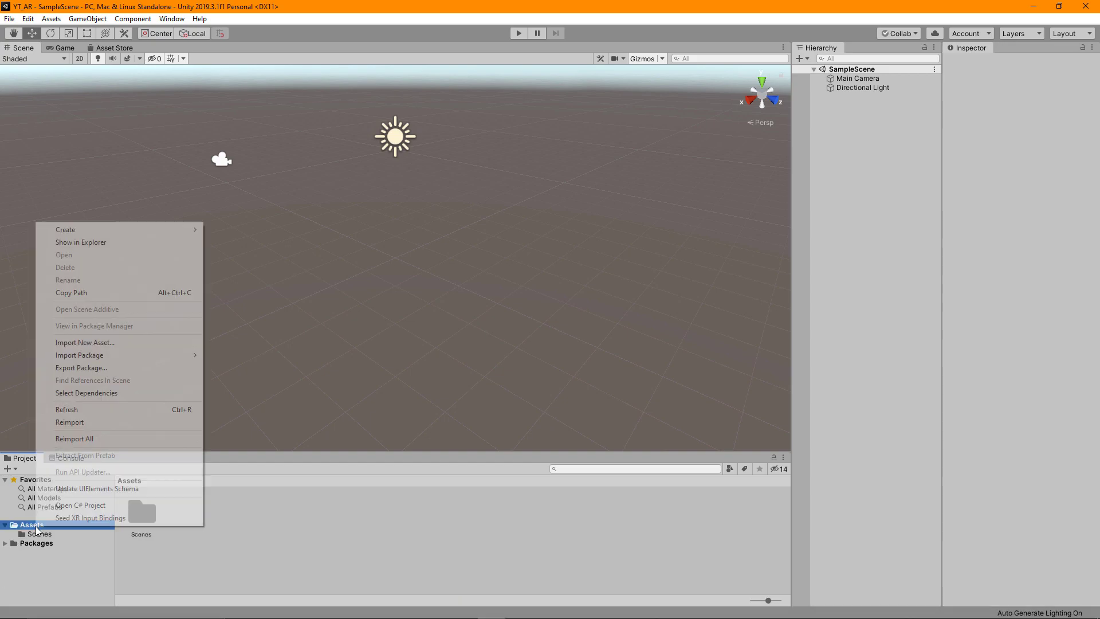
mouse_move(102, 230)
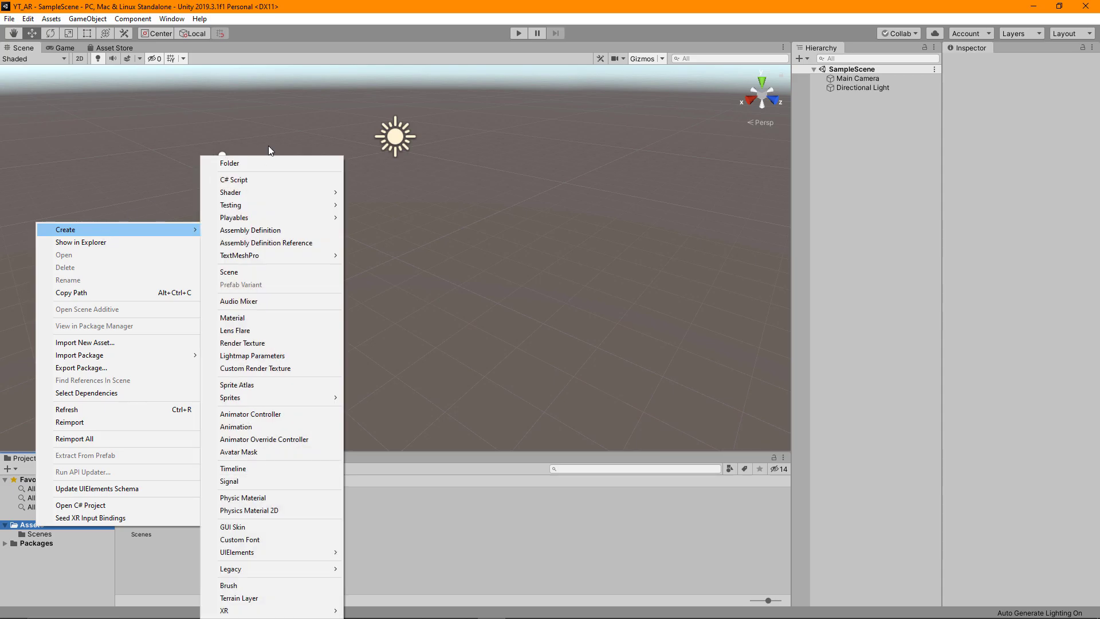
click(258, 164)
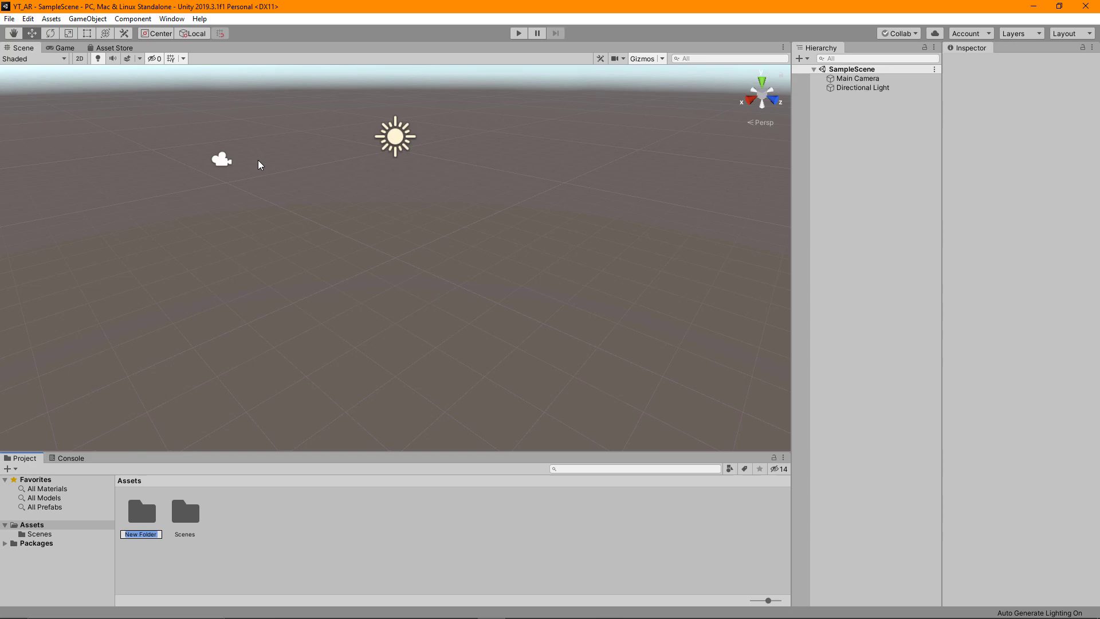
text(Scripts)
- Create a folder named Prefabs in Assets and open the Scenes folder
right_click(183, 486)
mouse_move(314, 219)
click(481, 164)
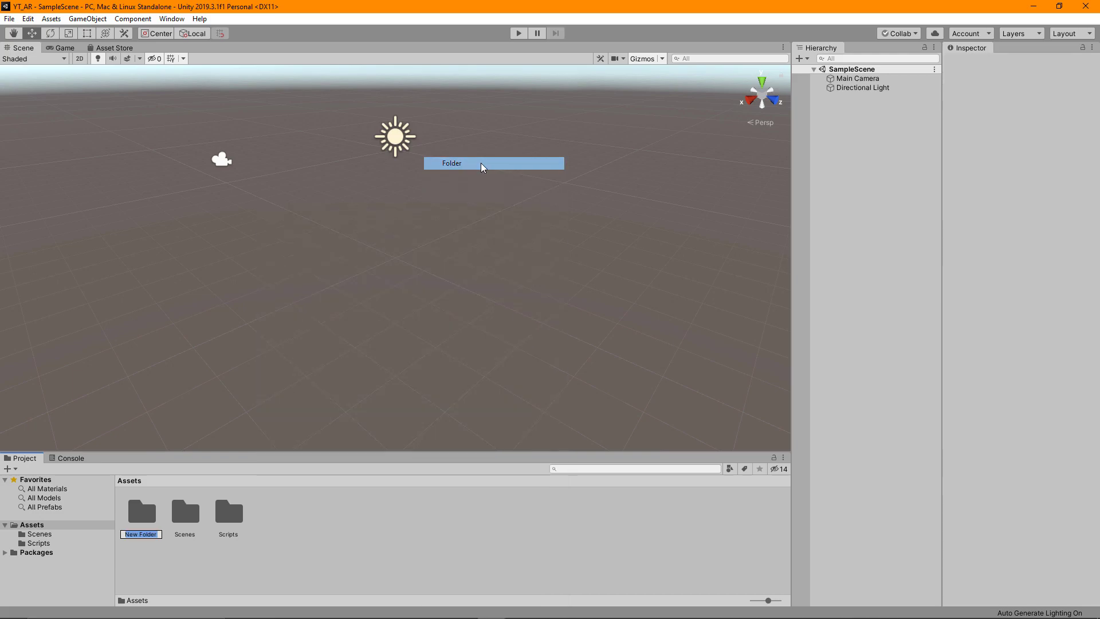
text(Prefabs)
double_click(185, 512)
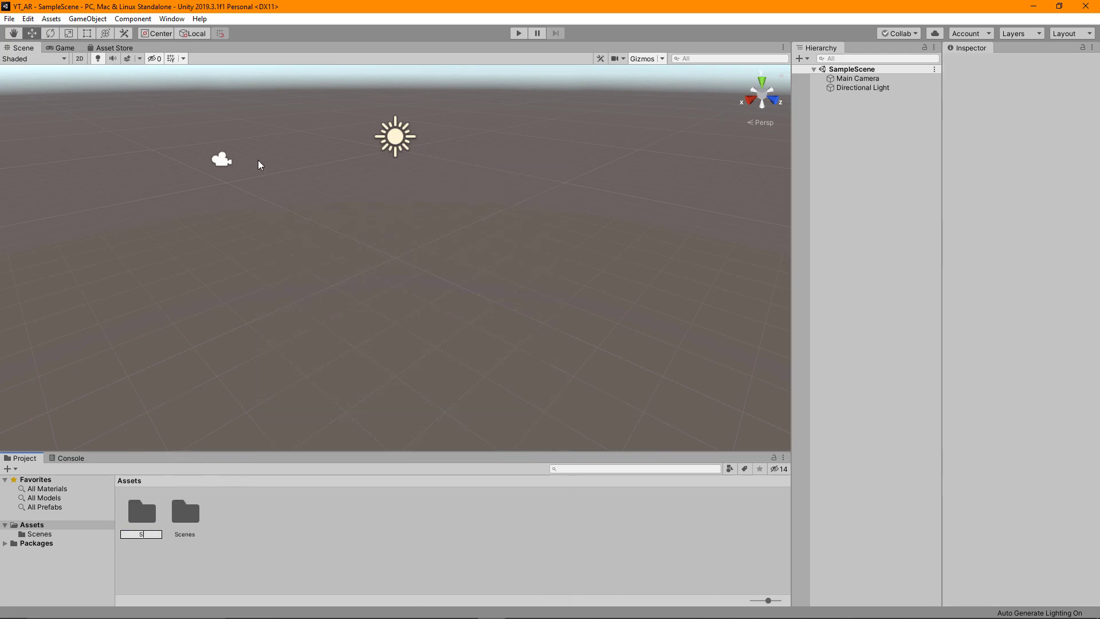
text(Scri)
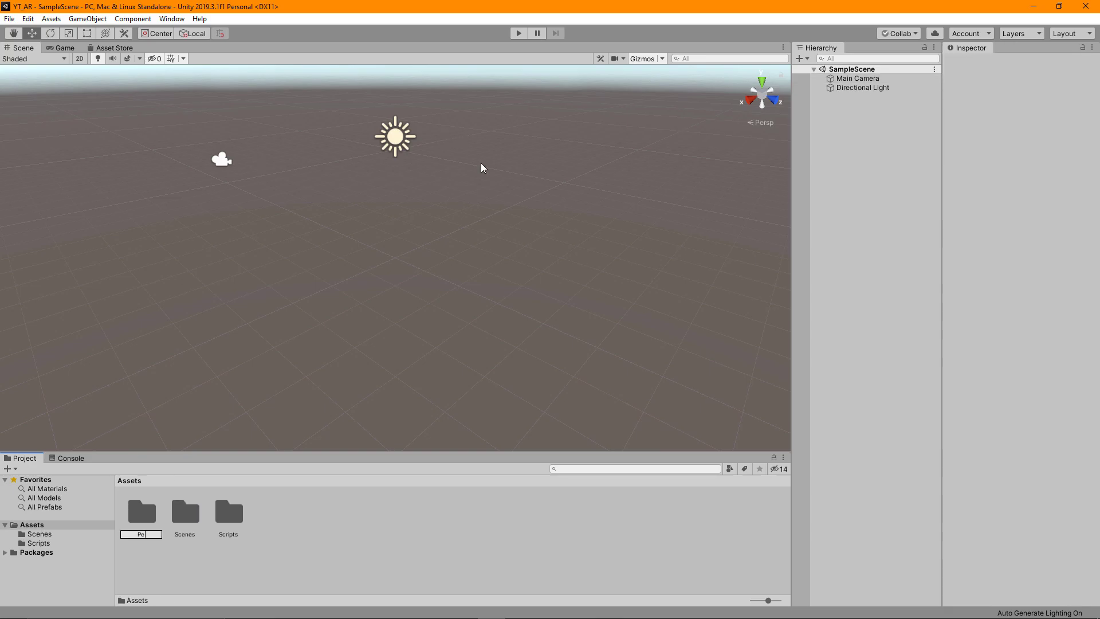
text(refabs)
key(Return)
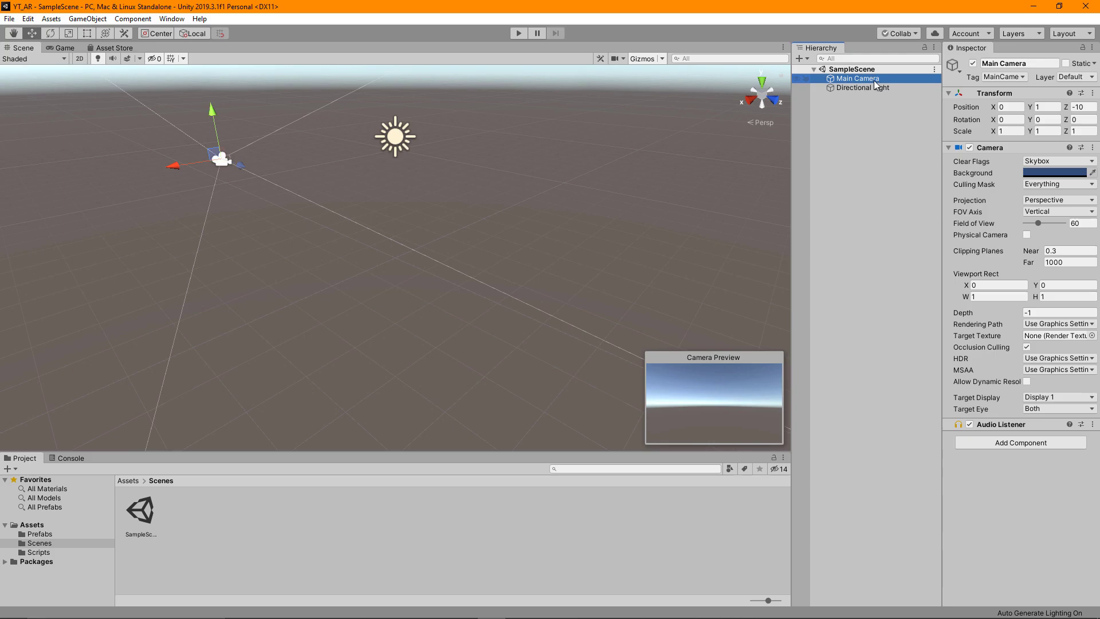
- Delete the Main Camera from SampleScene and save the scene
key(Delete)
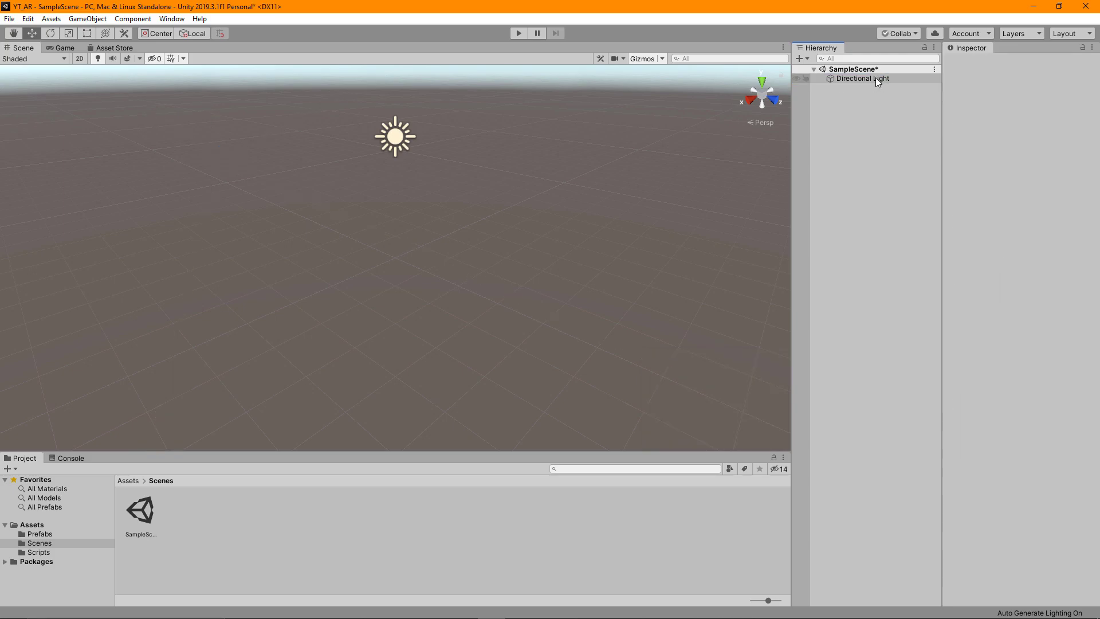
key(ctrl+s)
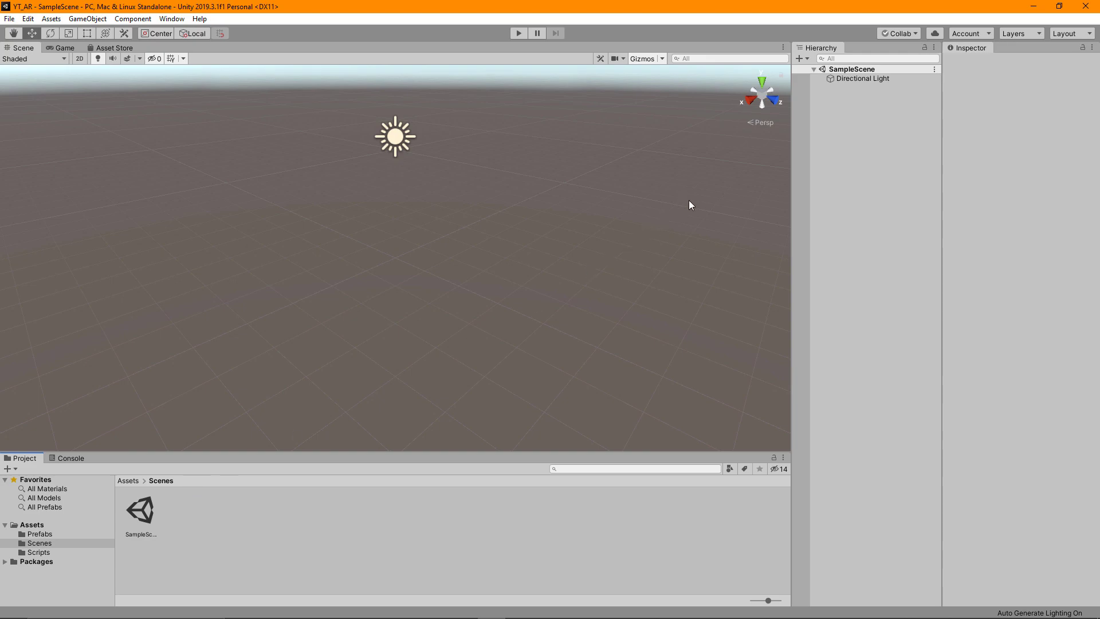
- Add an XR AR Session Origin object to SampleScene
right_click(865, 130)
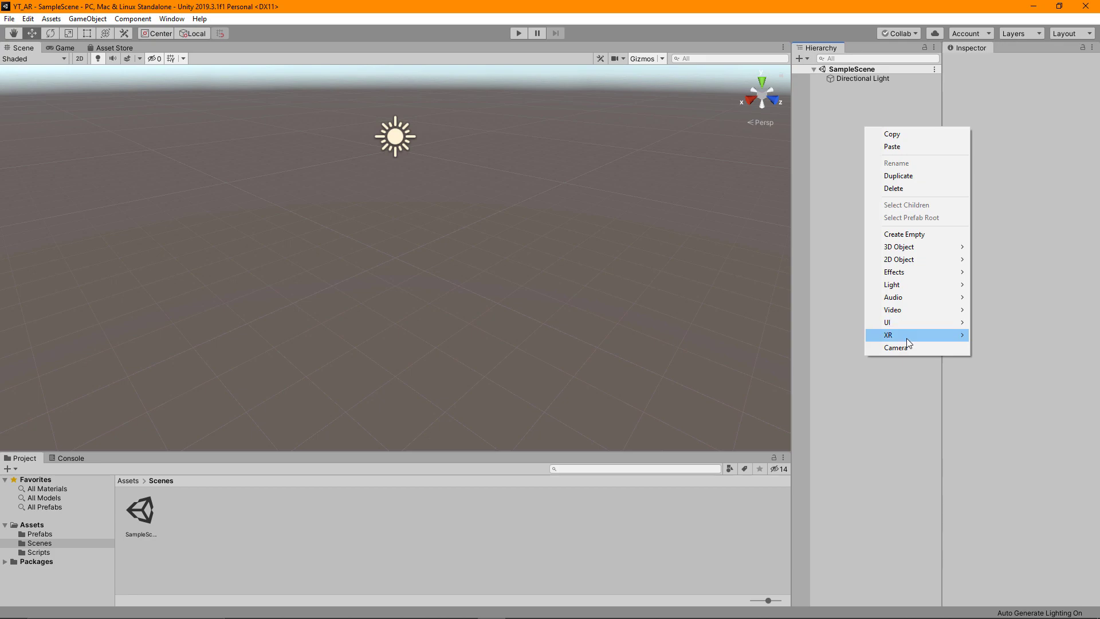
mouse_move(909, 338)
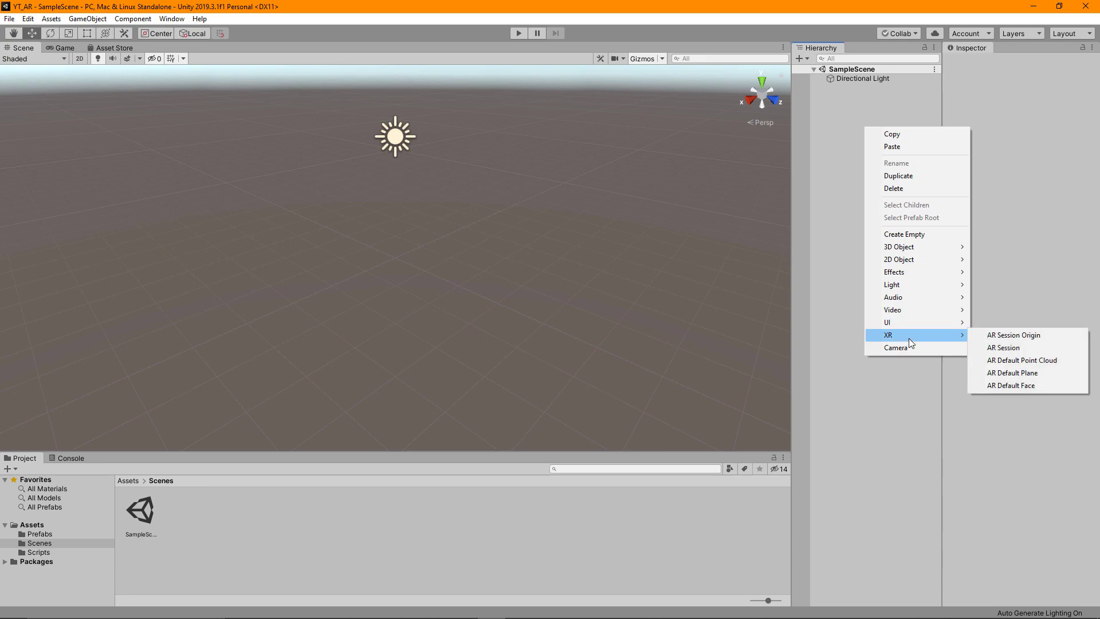
click(1013, 337)
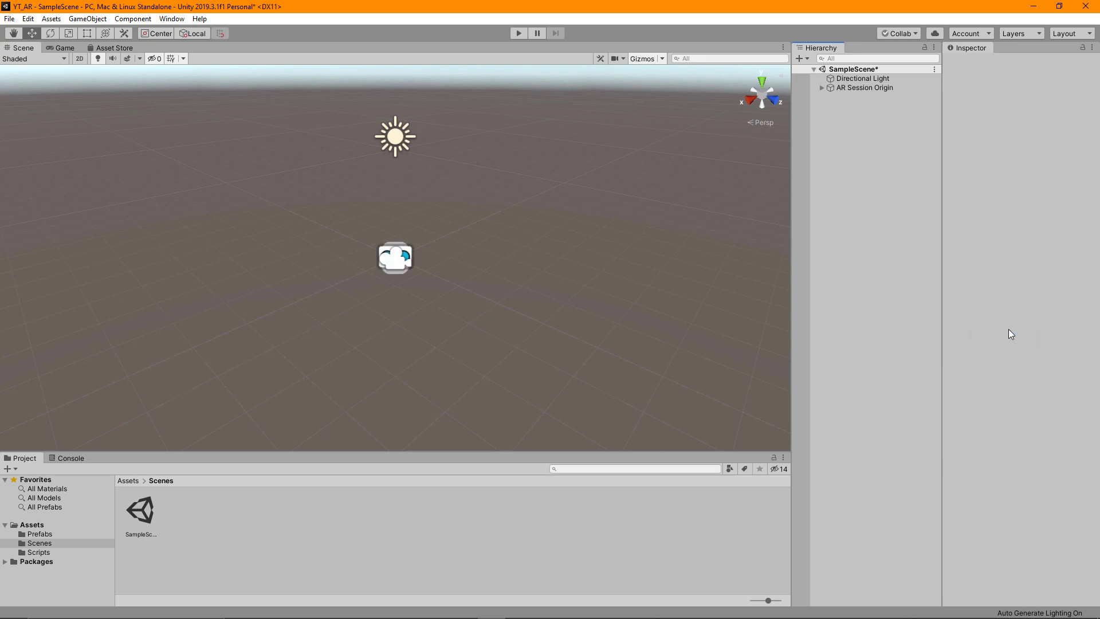
click(88, 19)
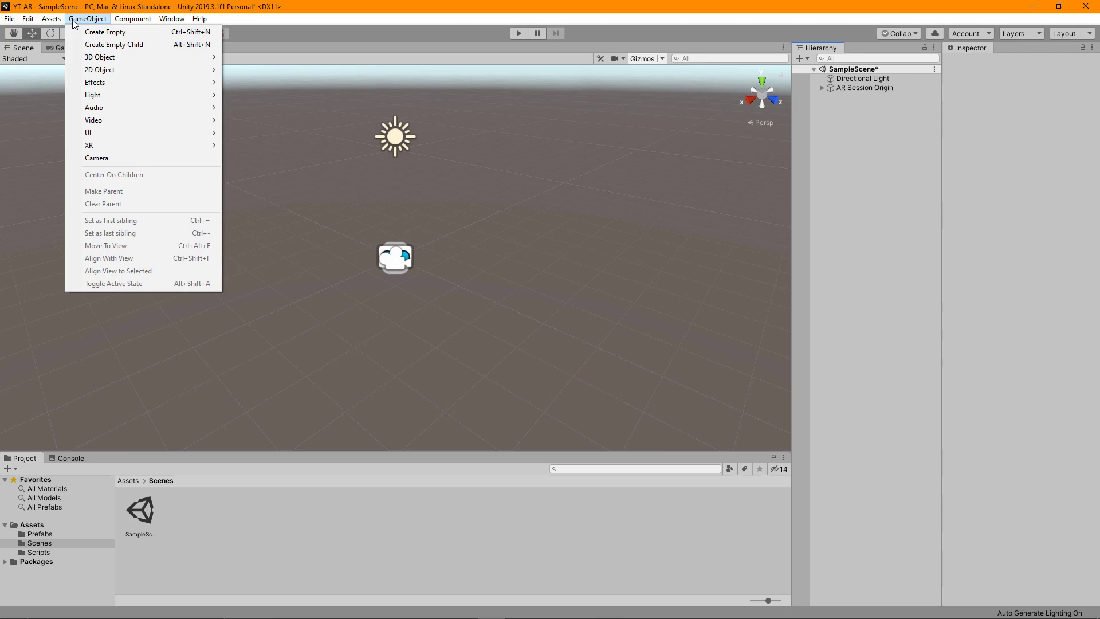
mouse_move(109, 146)
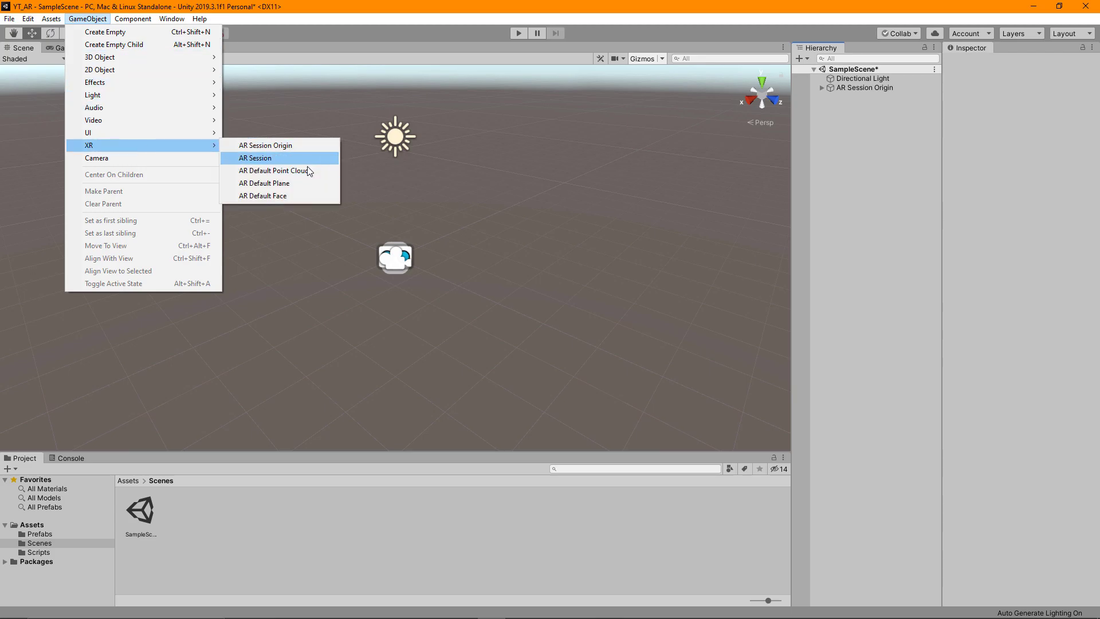
- Expand AR Session Origin and read the summary and remarks comments of its ARSessionOrigin.cs script in Visual Studio Code
click(862, 88)
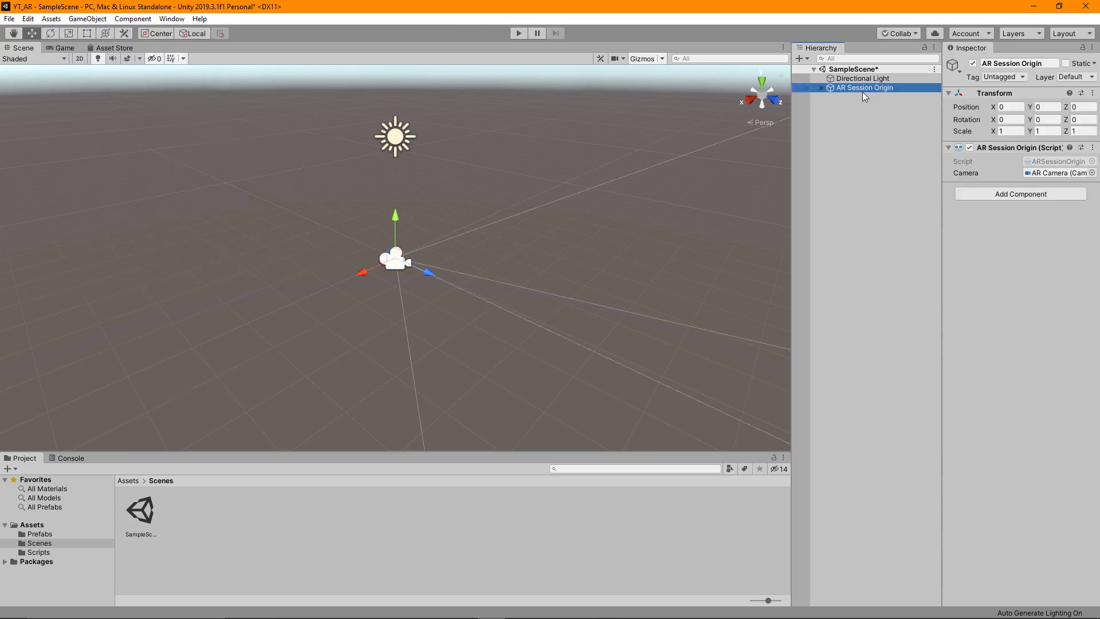
key(Right)
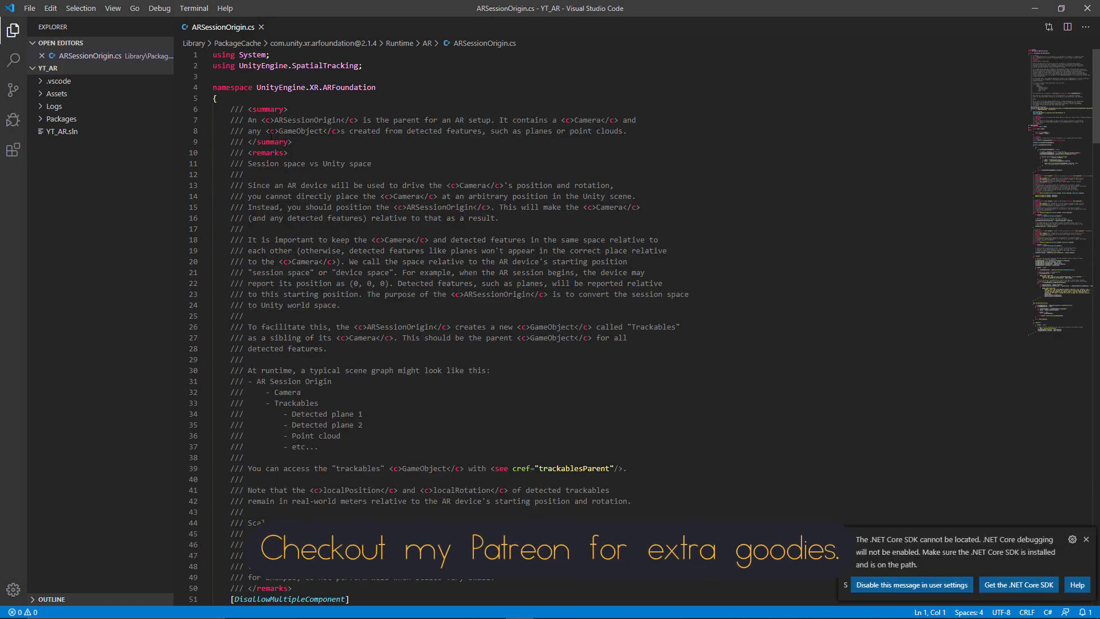
drag(231, 120, 681, 451)
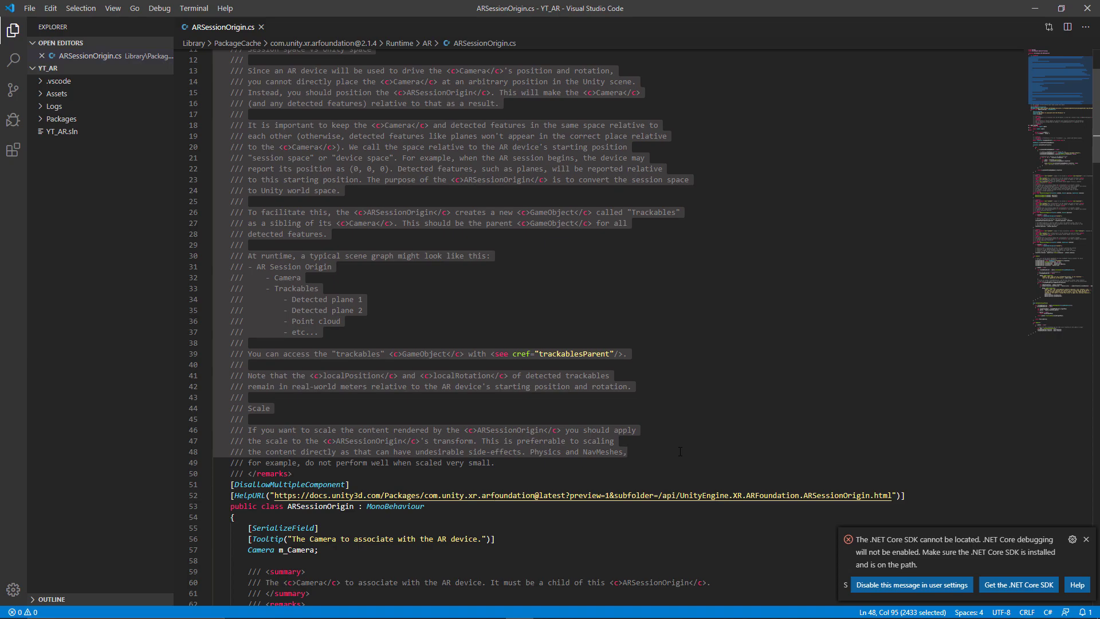
click(686, 408)
scroll(686, 402, up, 4)
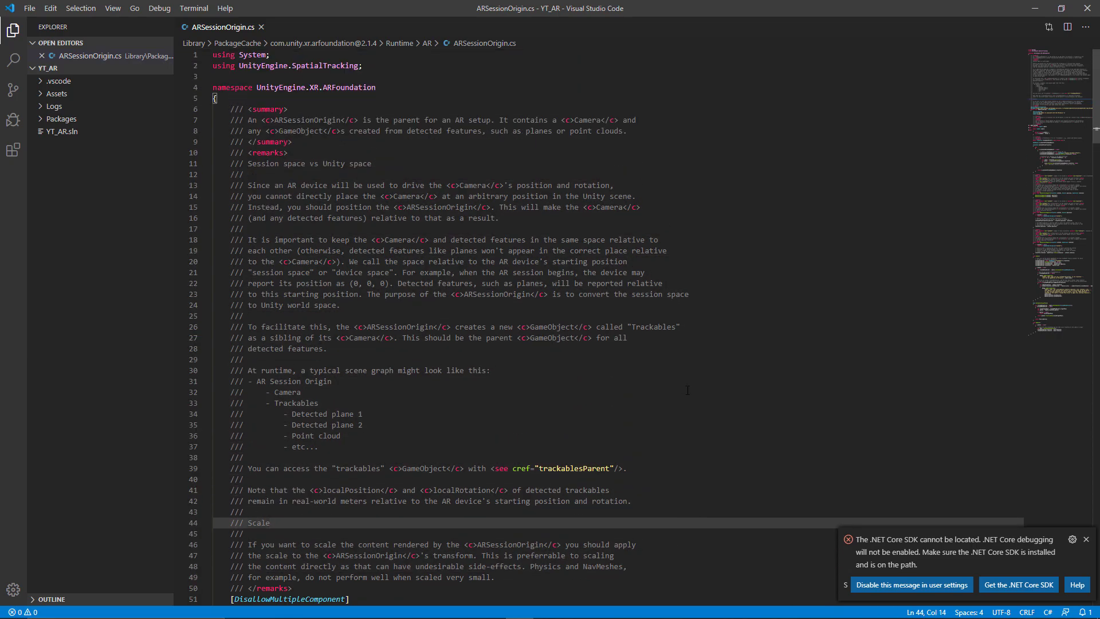
key(Escape)
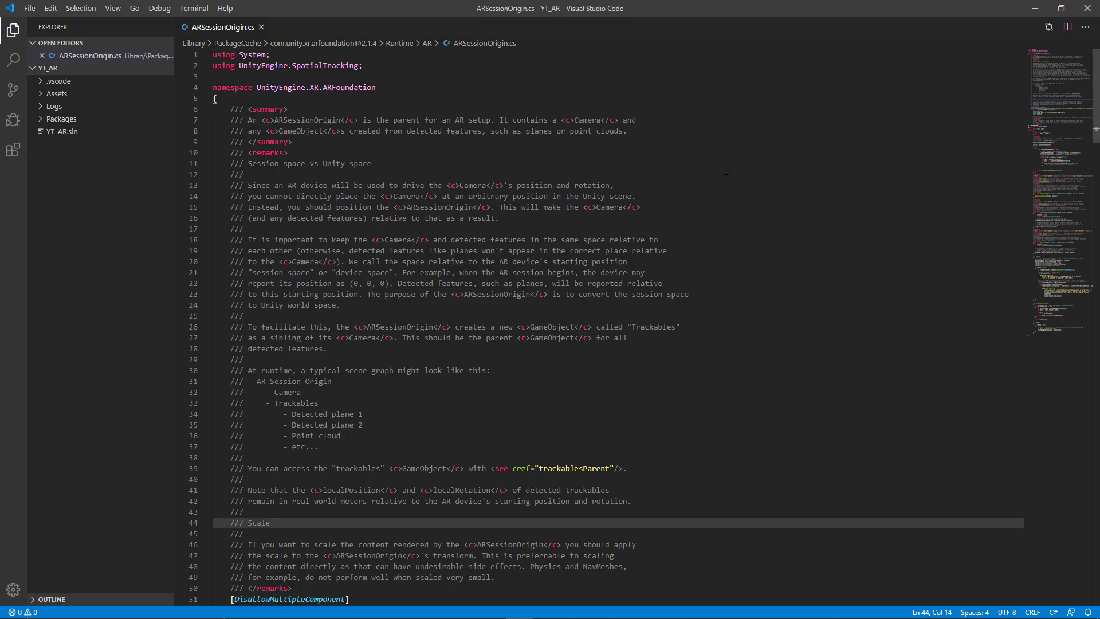
scroll(726, 171, down, 9)
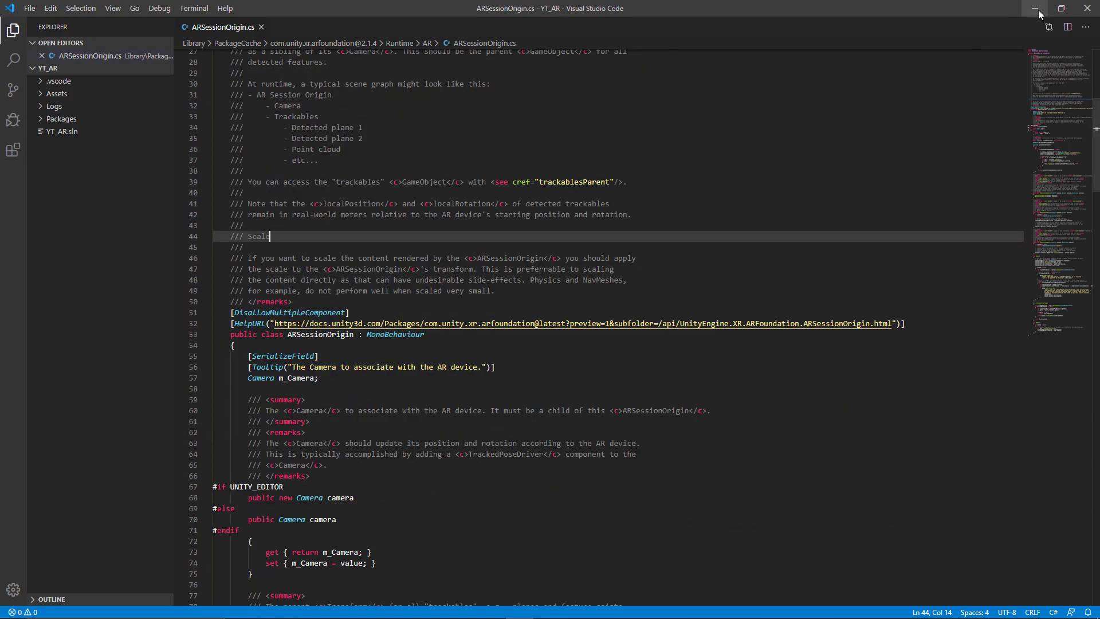
- Switch back to Unity and select the AR Camera under AR Session Origin to examine its components
click(1036, 9)
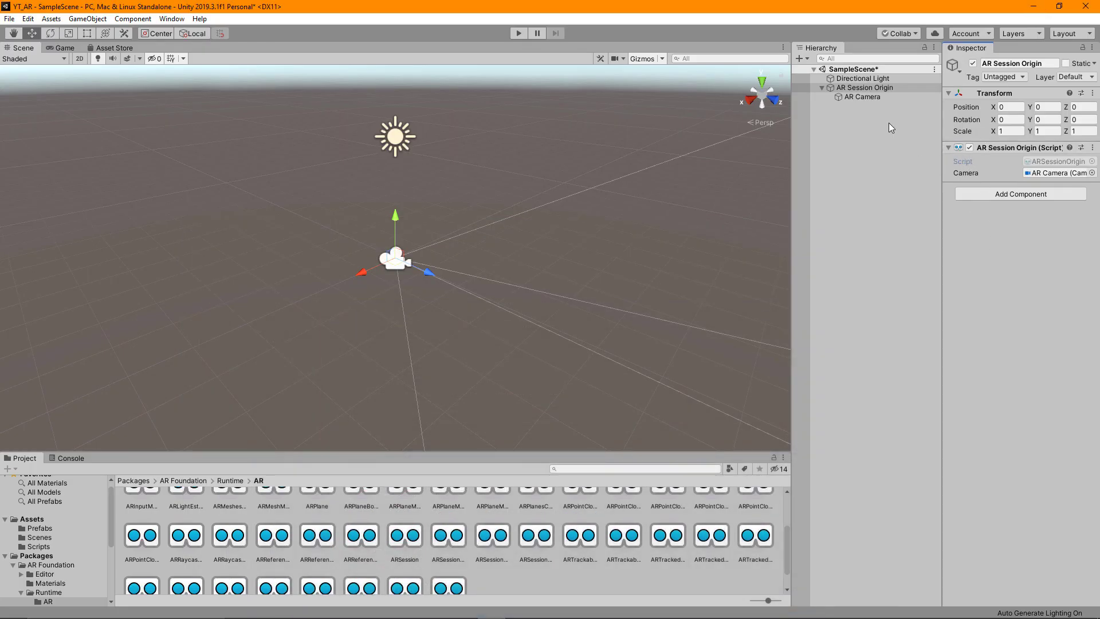
click(877, 97)
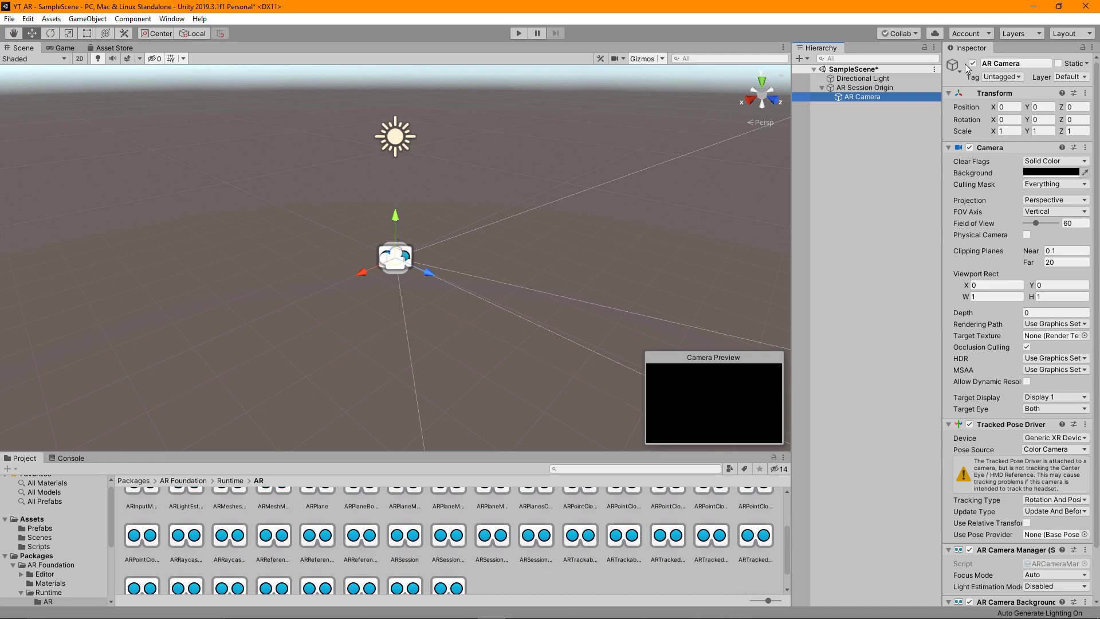
- Set the AR Camera's tag to MainCamera
click(997, 81)
click(1032, 141)
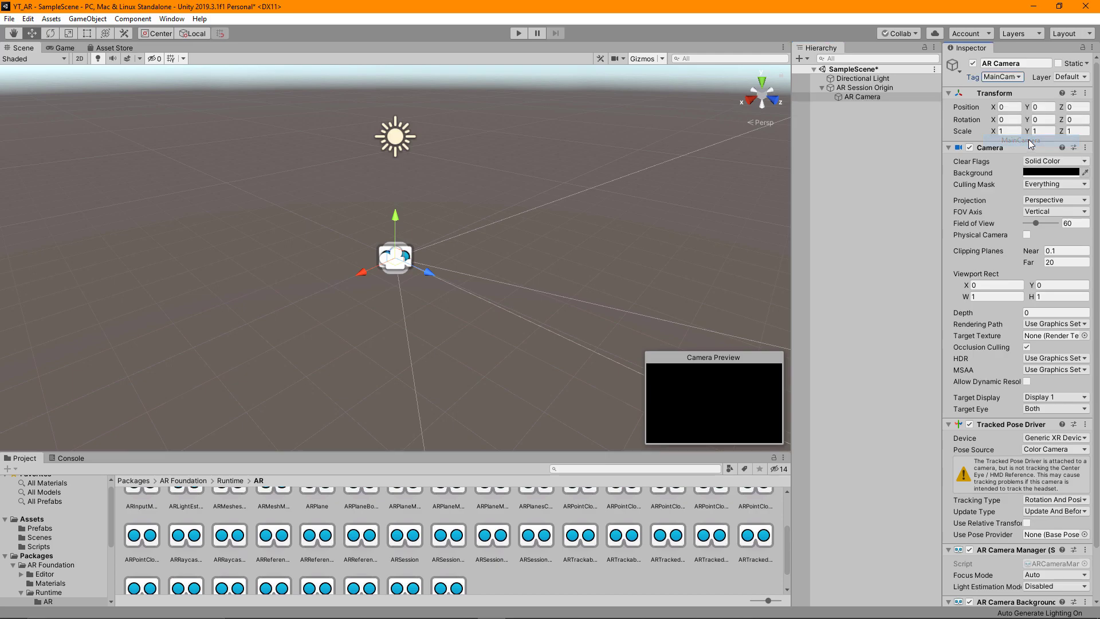
- Add an XR AR Session object to SampleScene and read the summary comments of its ARSession.cs script in Visual Studio Code
click(865, 88)
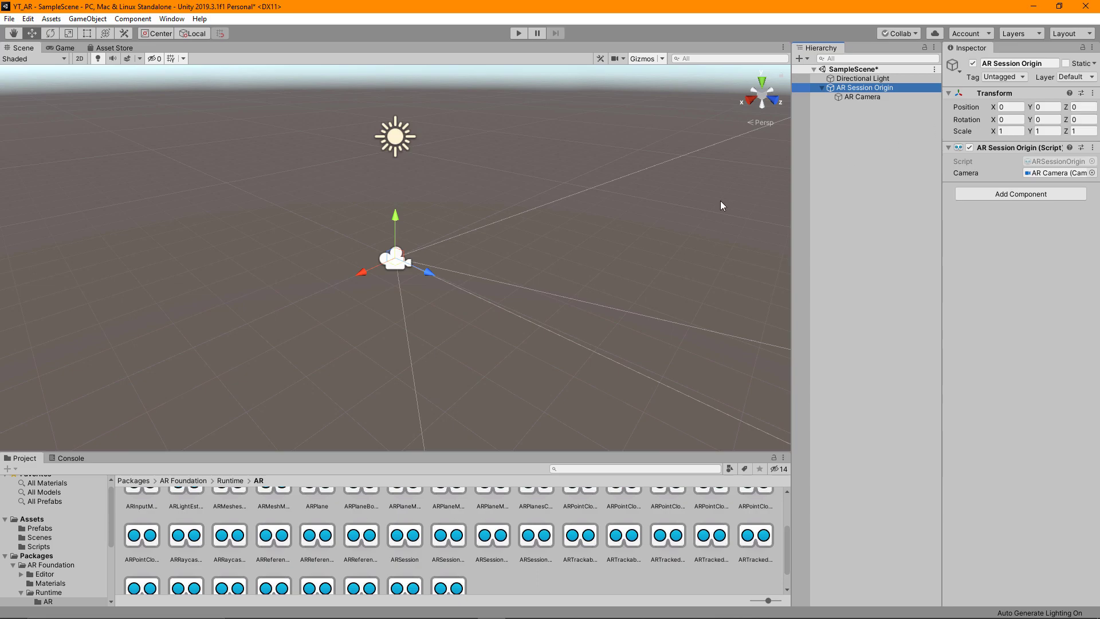
alt+drag(720, 202, 682, 182)
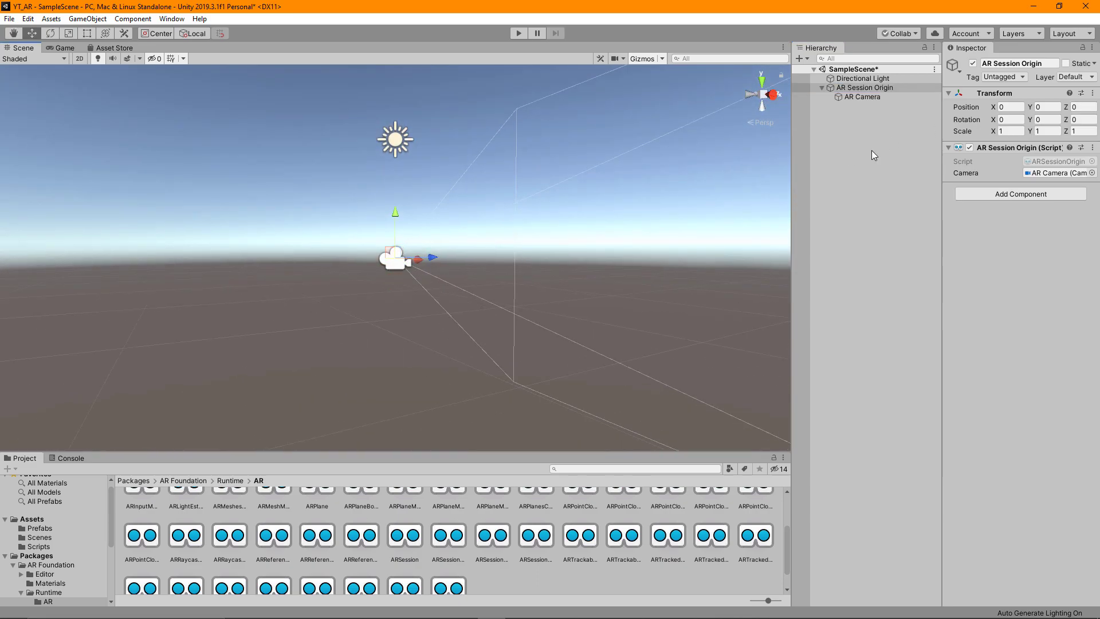
right_click(872, 150)
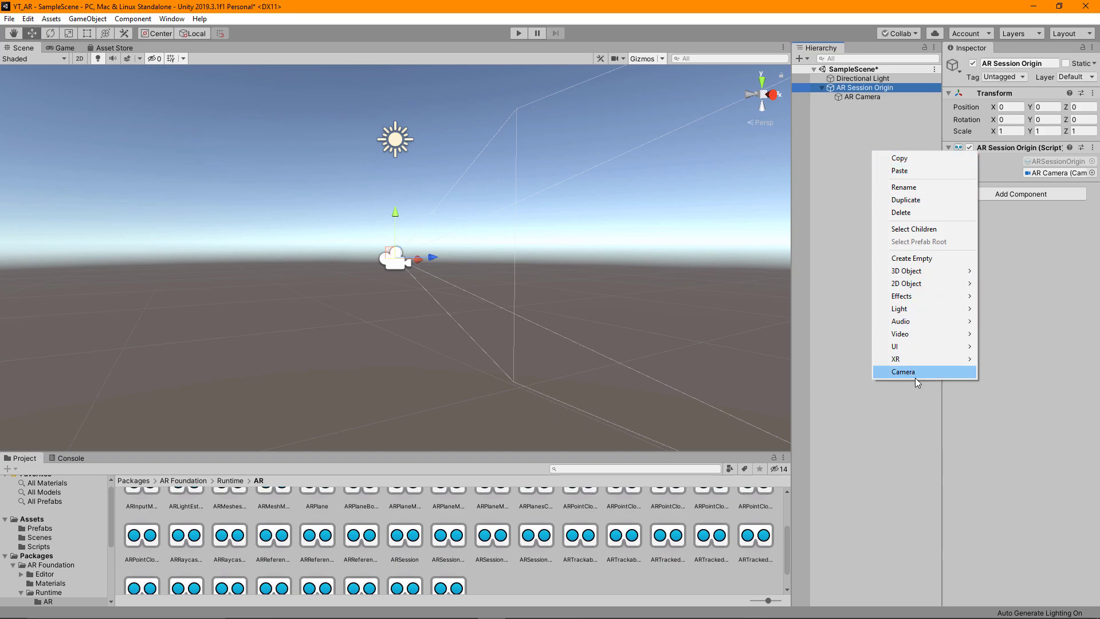
mouse_move(903, 359)
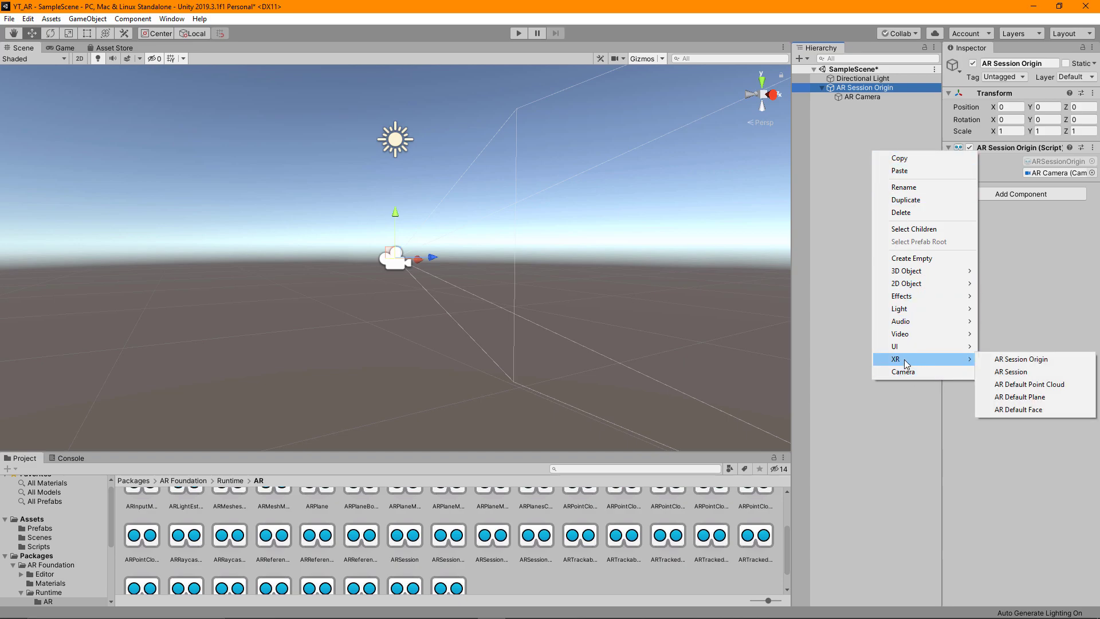
click(1027, 372)
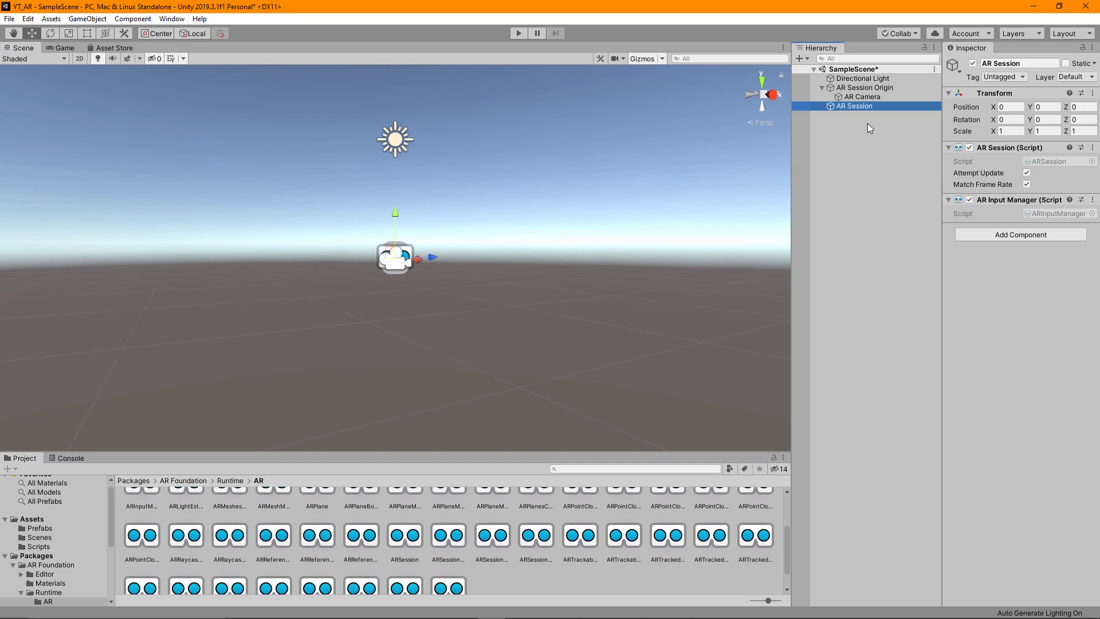
double_click(1044, 162)
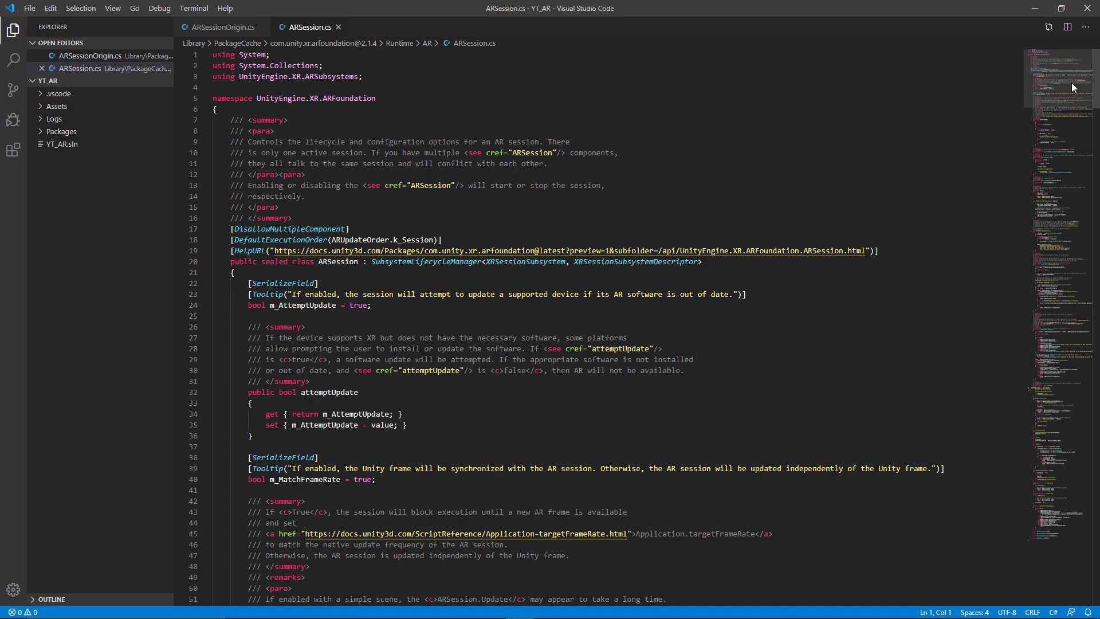
click(1087, 9)
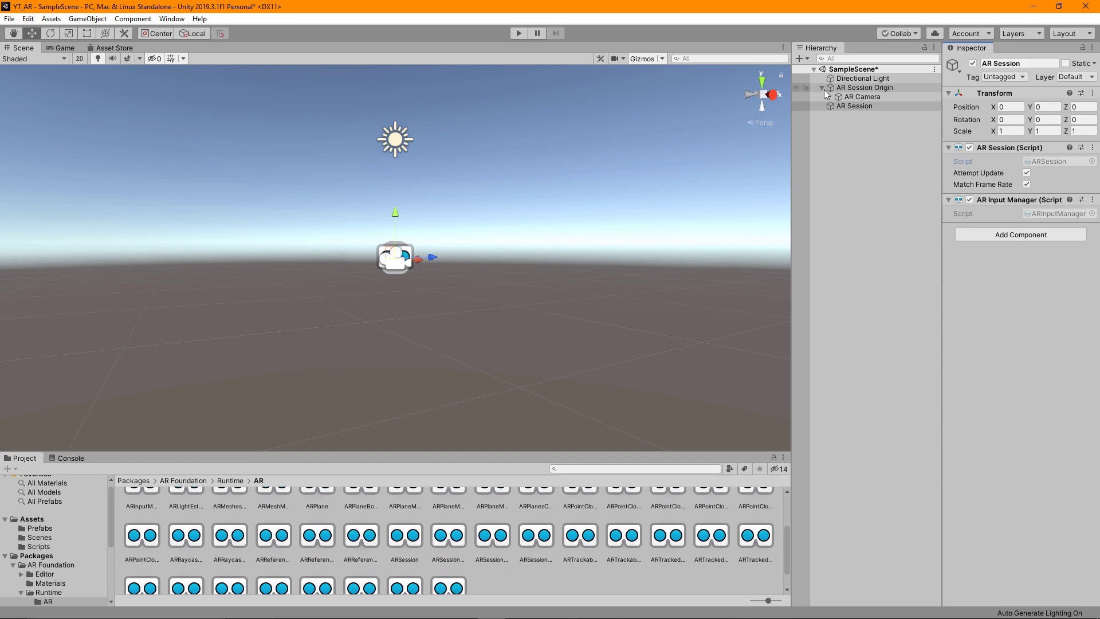
- Add an XR AR Default Plane object to SampleScene
right_click(848, 146)
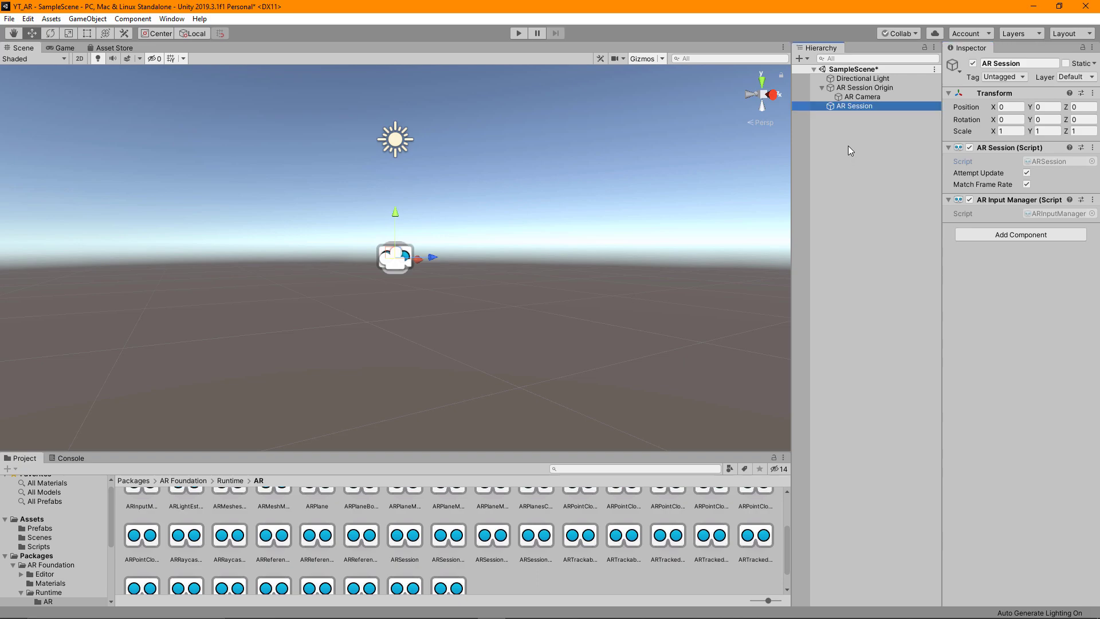
mouse_move(895, 357)
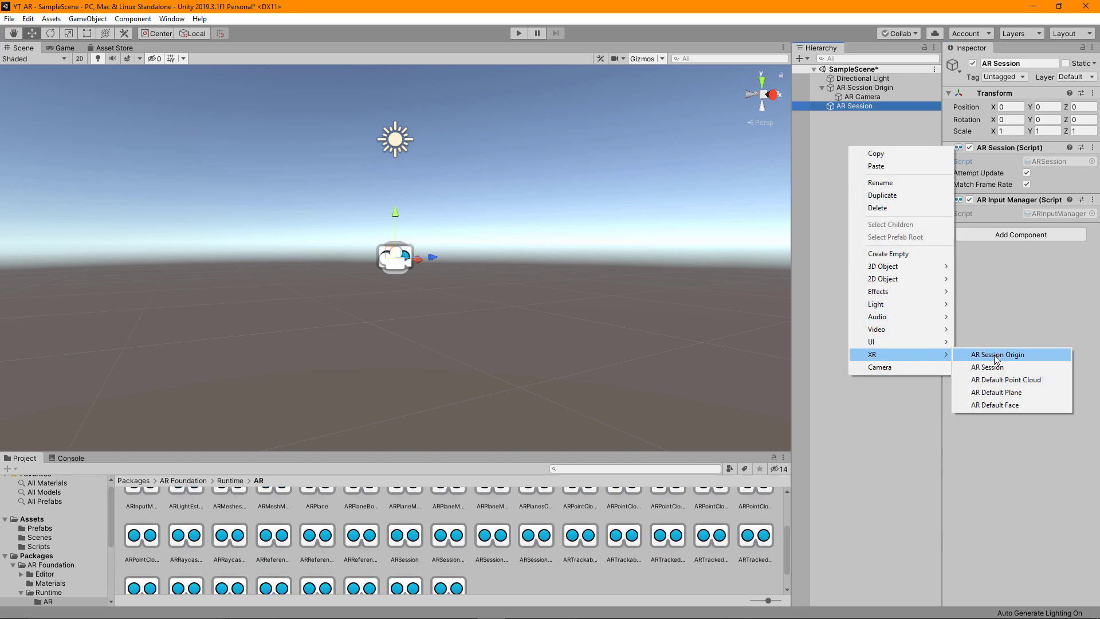
click(989, 394)
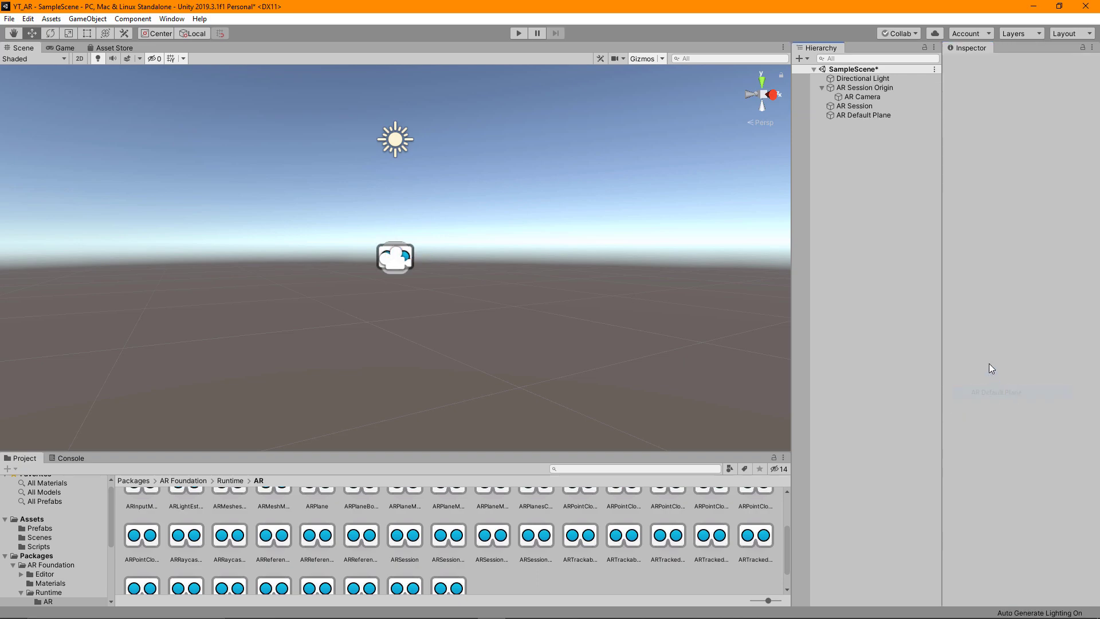
- Examine the AR Default Plane's components, including the material of its Mesh Renderer and the Line Renderer settings
click(868, 115)
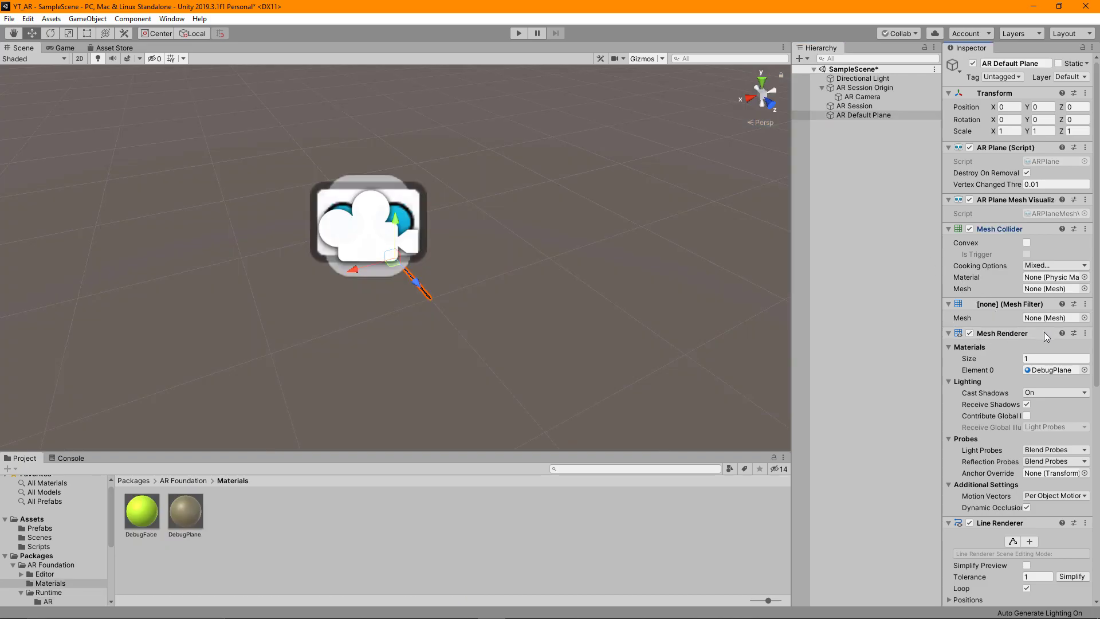
click(1047, 373)
scroll(1021, 344, down, 10)
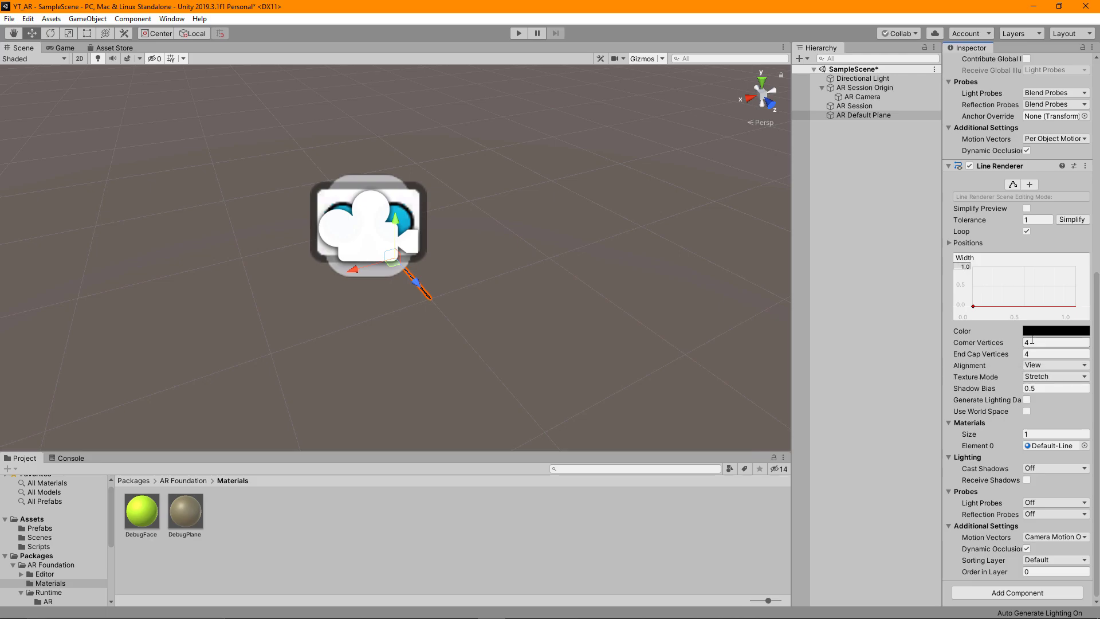
scroll(999, 477, up, 10)
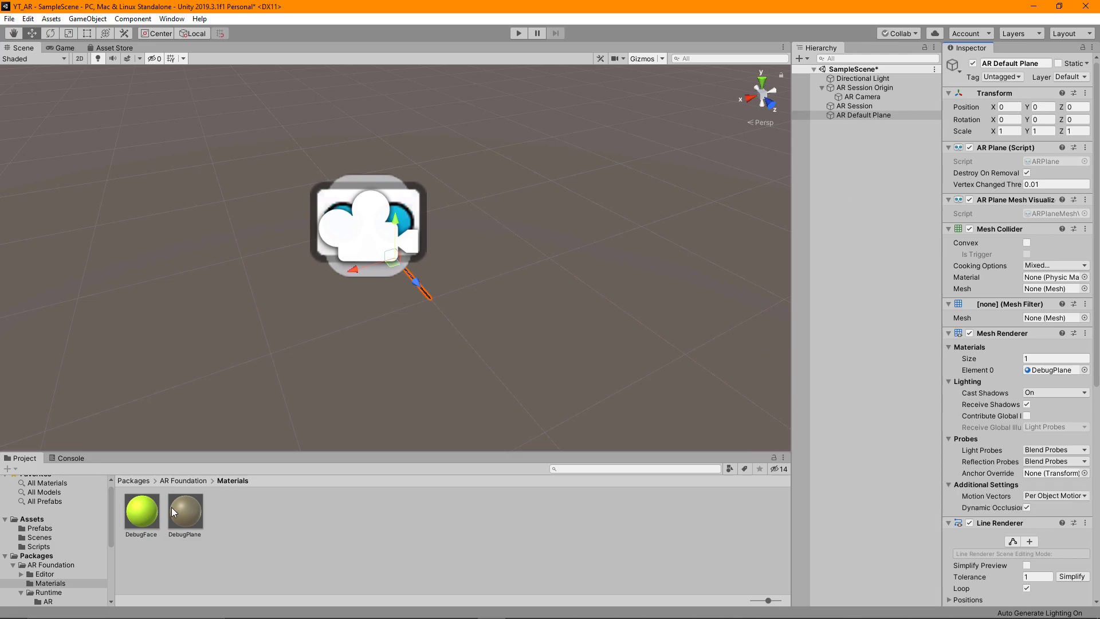
- Save AR Default Plane as a prefab in the Assets/Prefabs folder and delete its instance from SampleScene
click(40, 528)
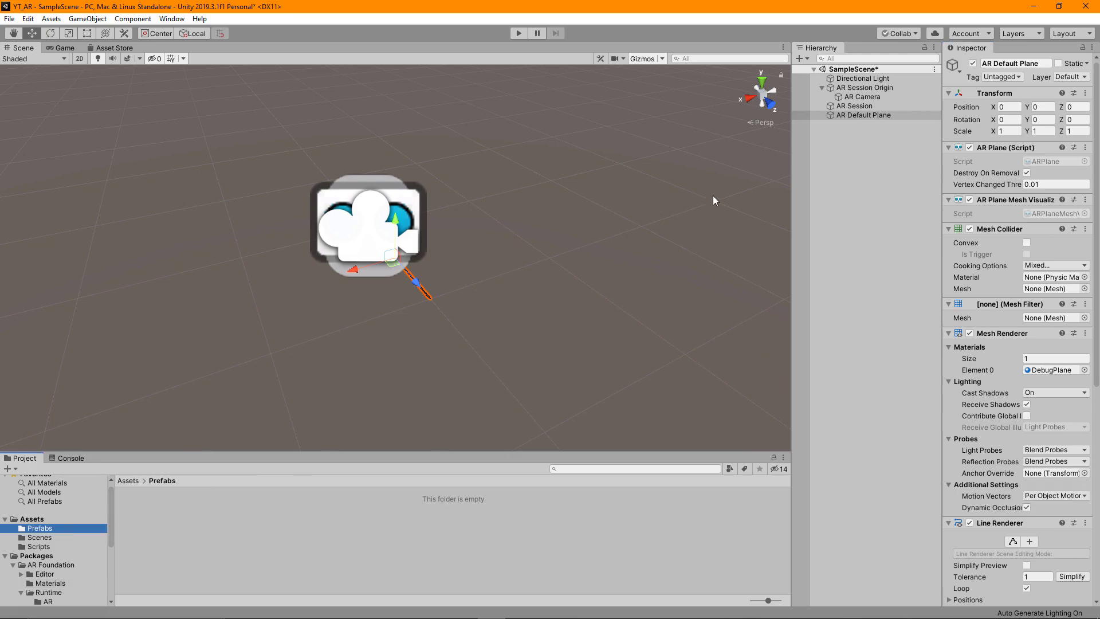
drag(869, 118, 229, 528)
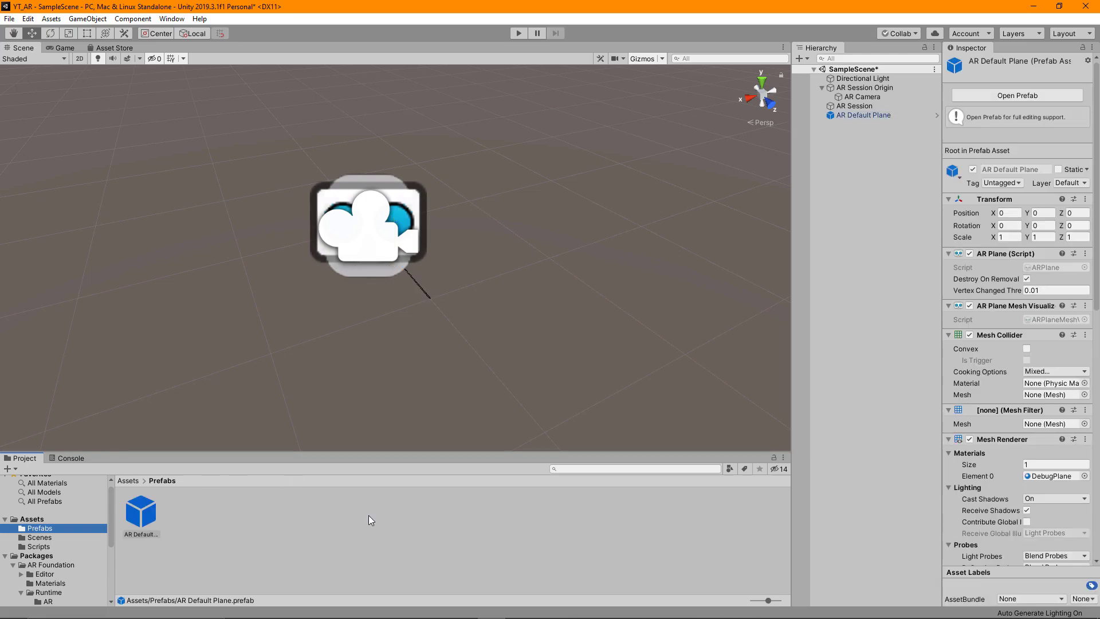
click(860, 114)
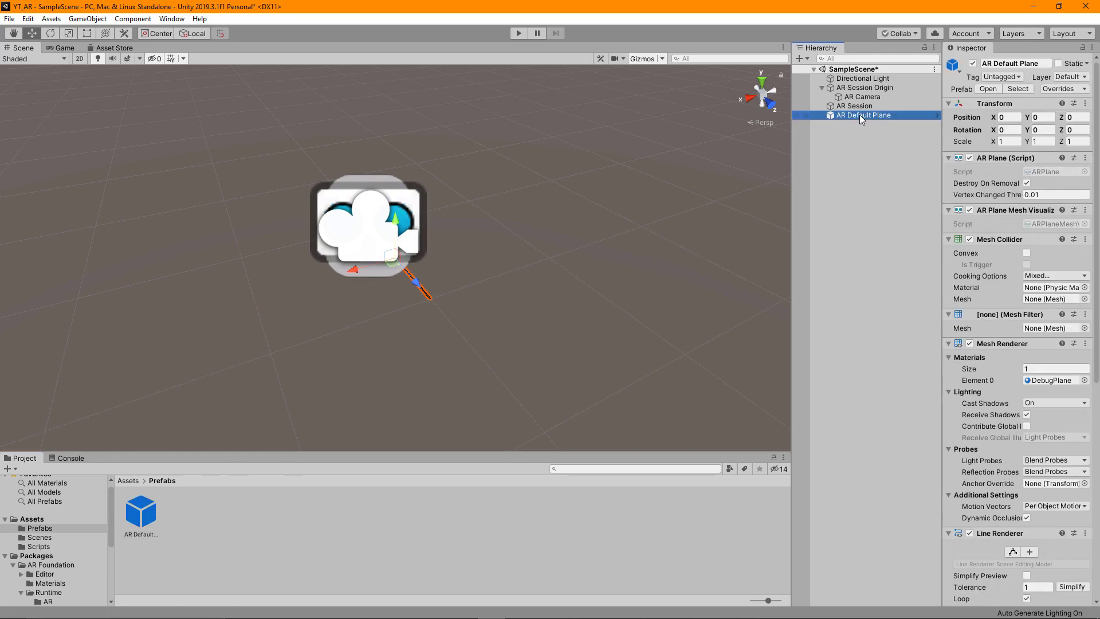
key(Delete)
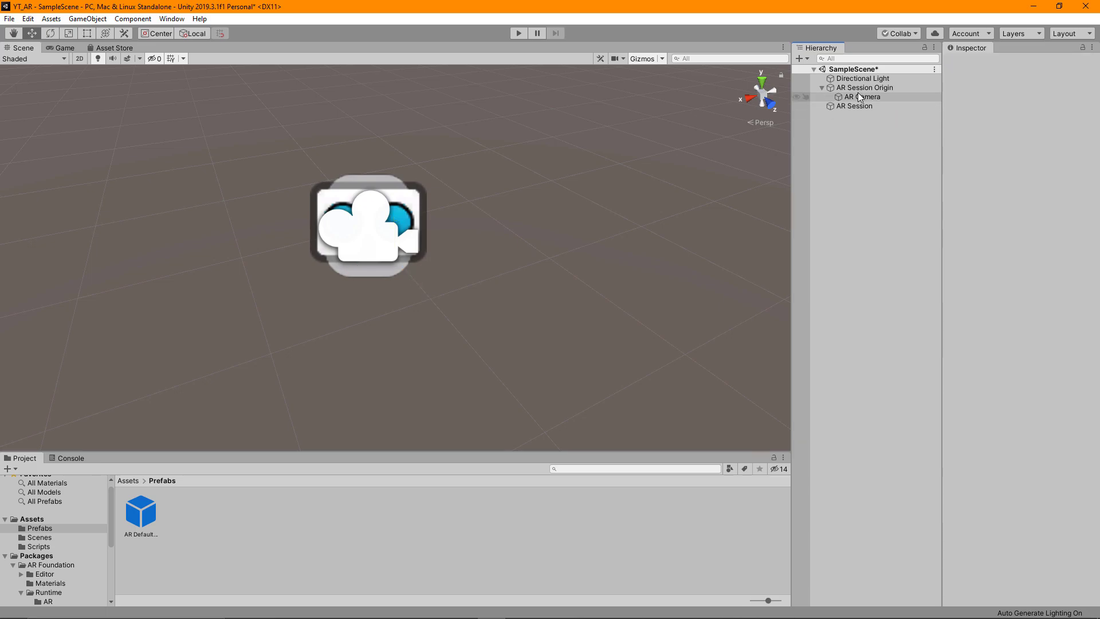
- Add an AR Plane Manager component to AR Session Origin
click(862, 89)
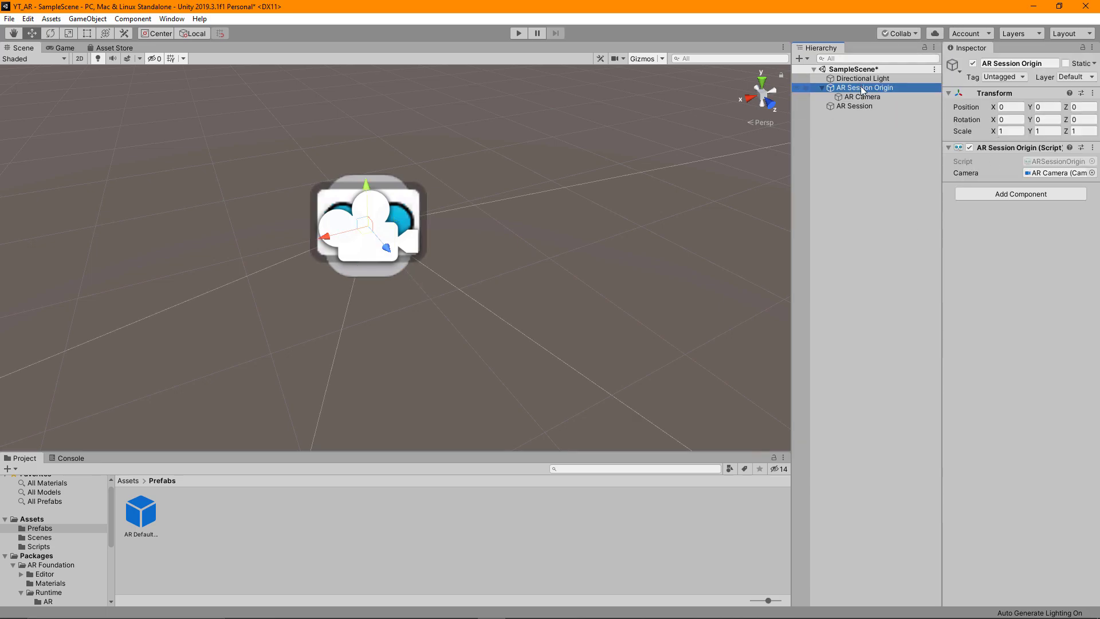
click(1002, 193)
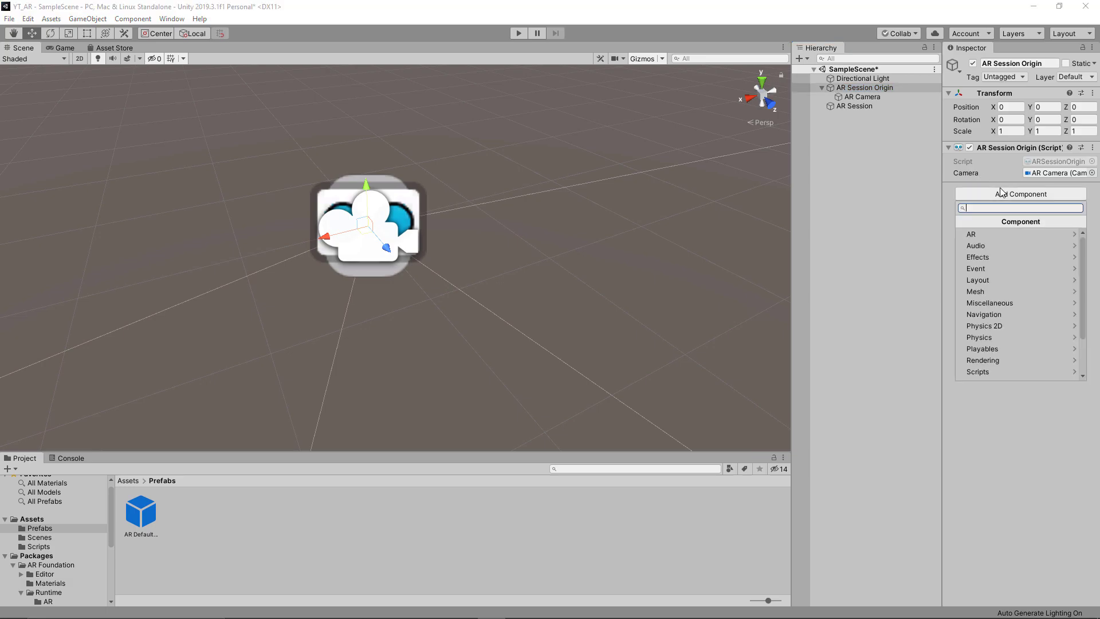
text(arpla)
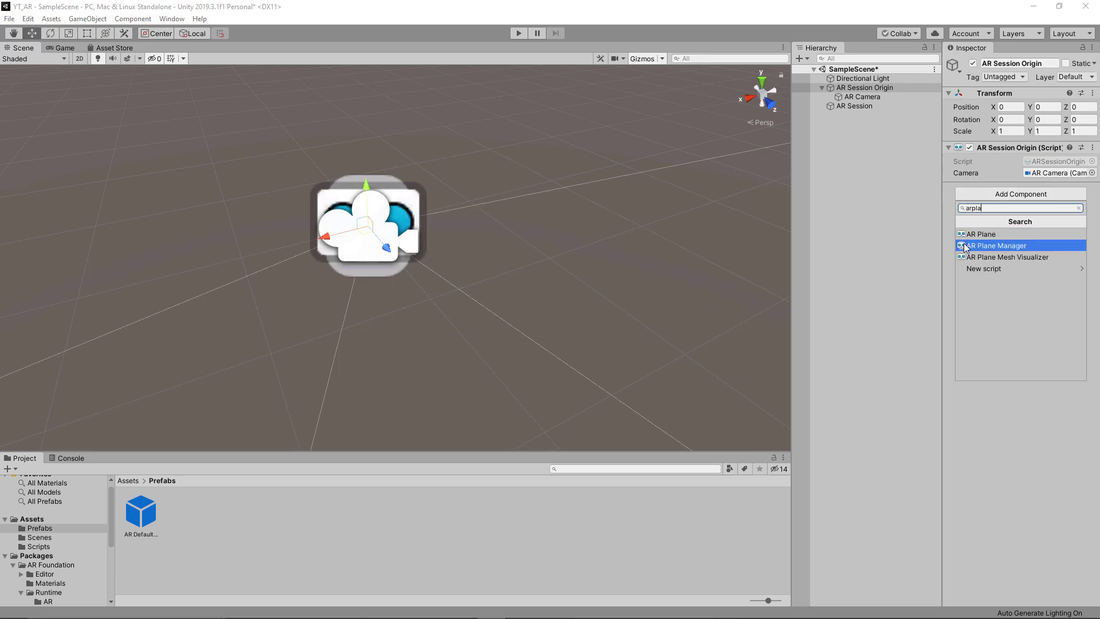
click(964, 247)
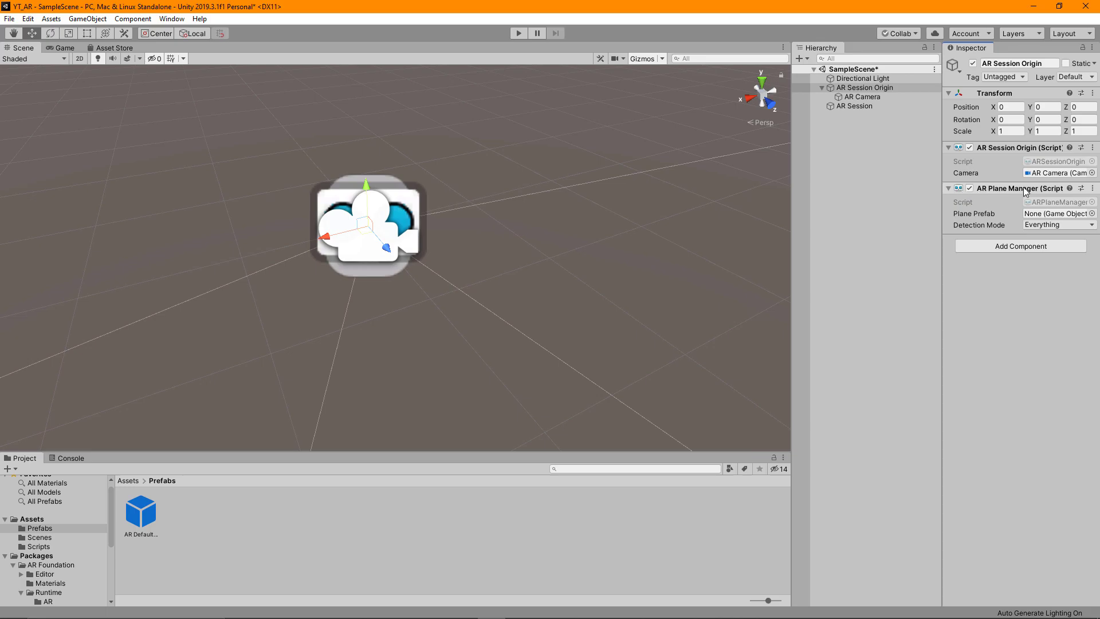
- Review the AR Plane Manager's Detection Mode options and assign the AR Default Plane prefab as its Plane Prefab
click(1048, 225)
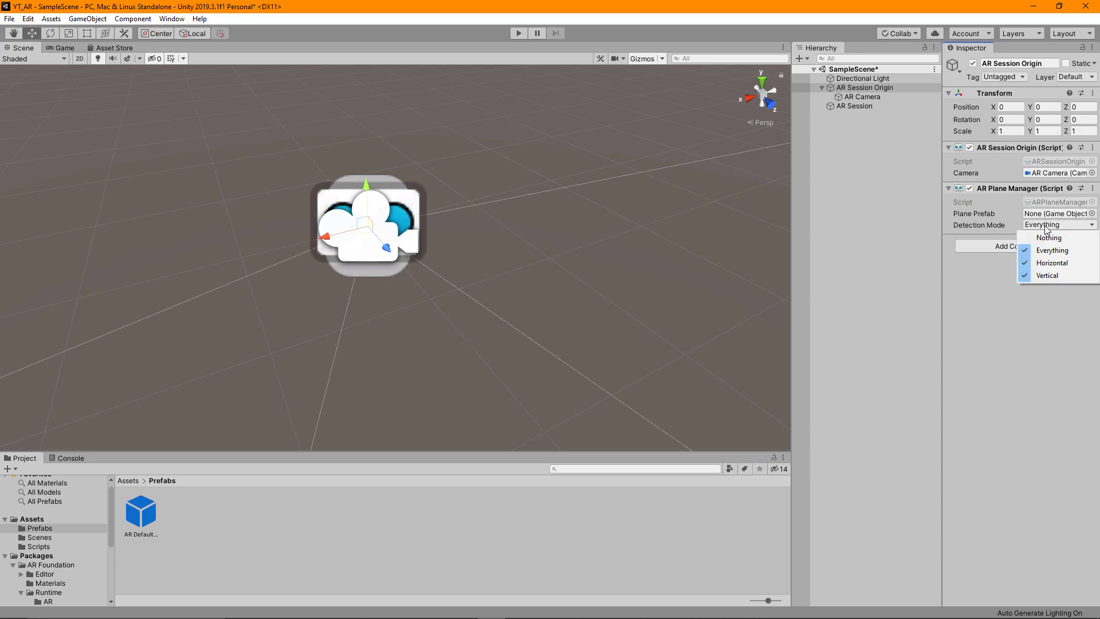
click(1005, 256)
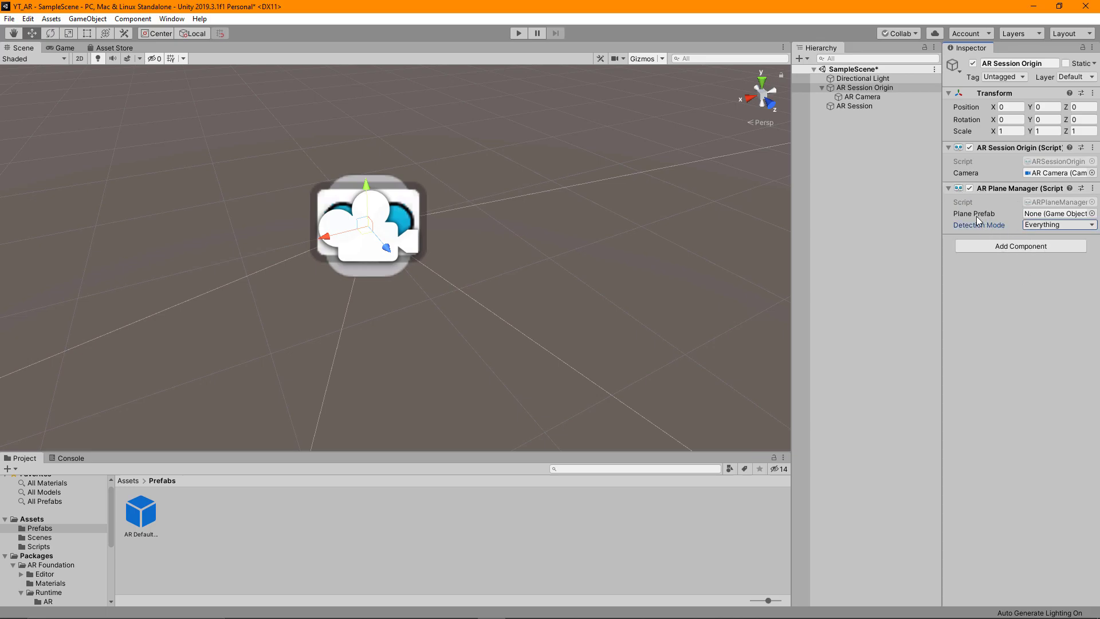
click(1048, 224)
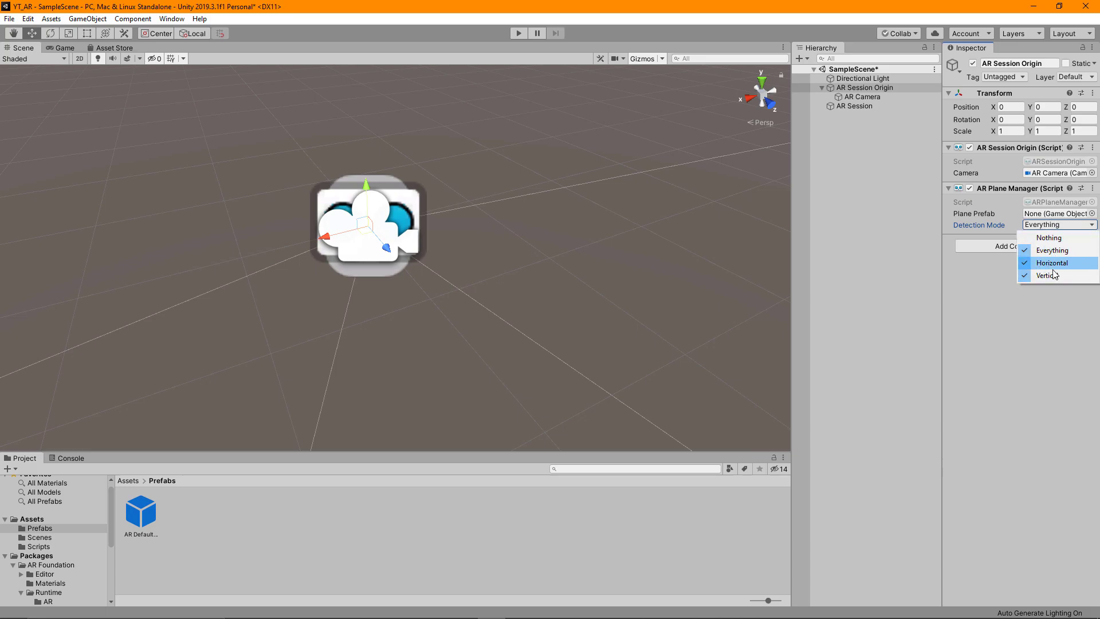
click(1054, 327)
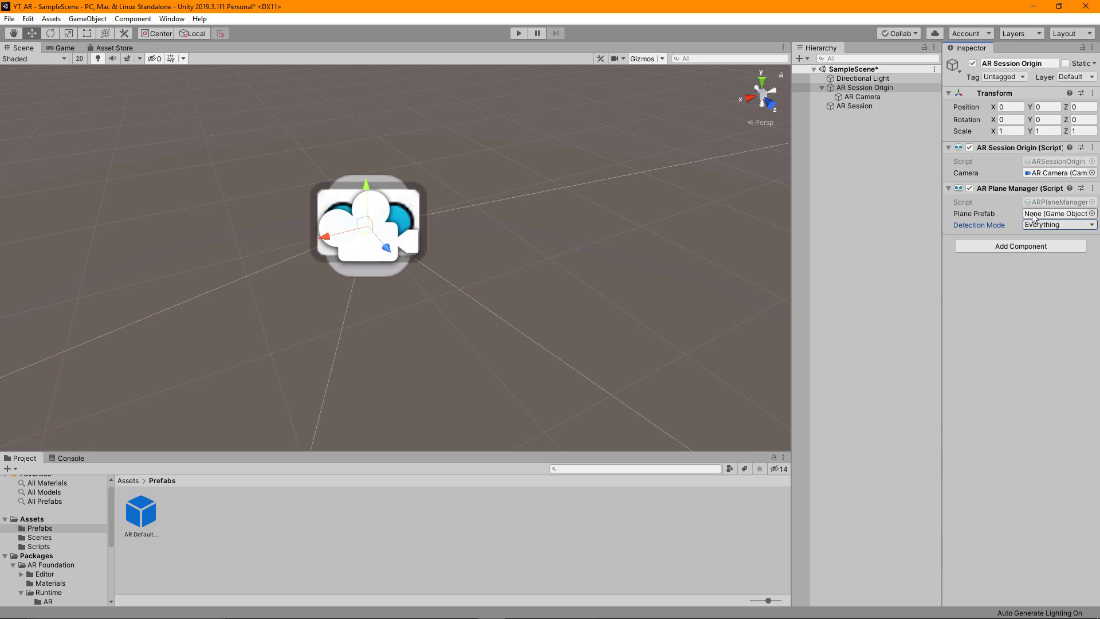
drag(155, 509, 1032, 214)
- Switch the project's build platform to Android
click(12, 19)
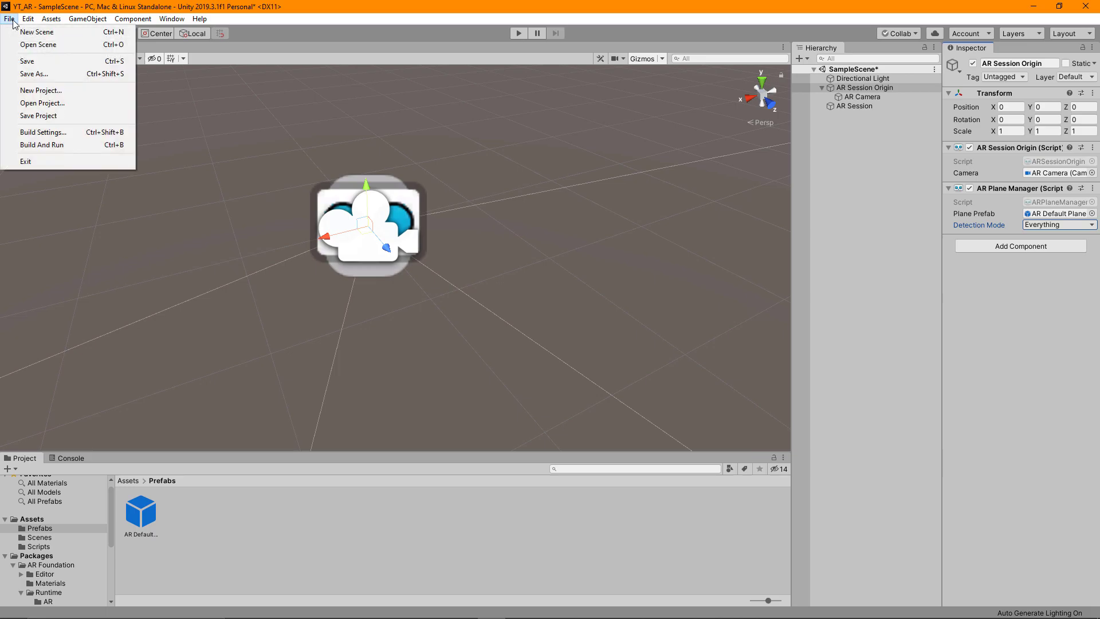
click(72, 132)
click(81, 191)
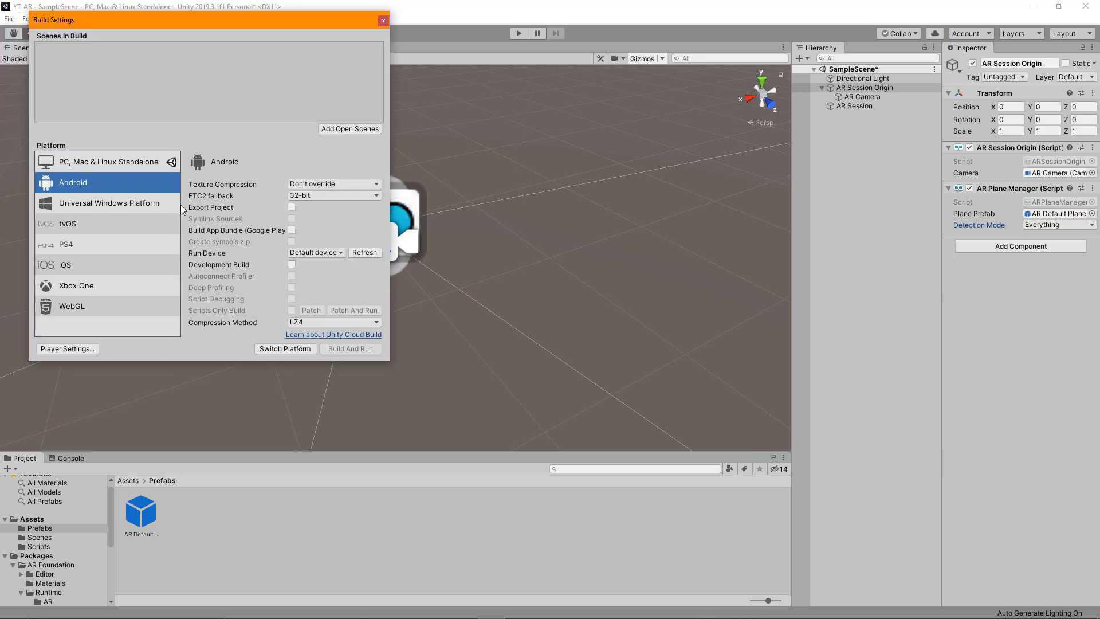
click(290, 349)
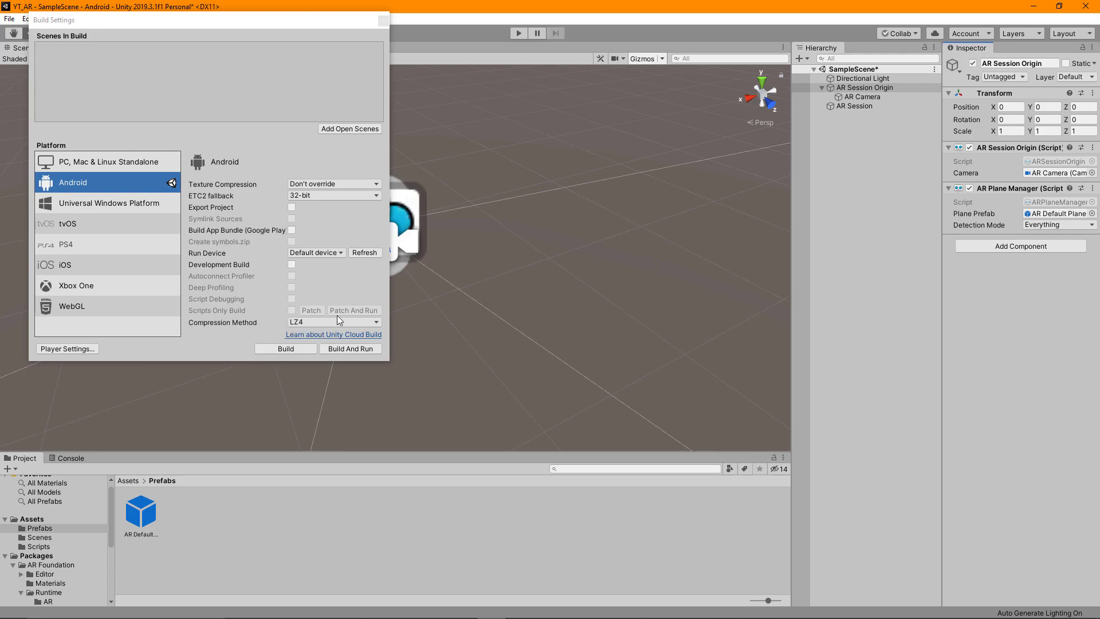
- Try to build and run the Android app, saving the apk as Test on the Desktop
click(338, 349)
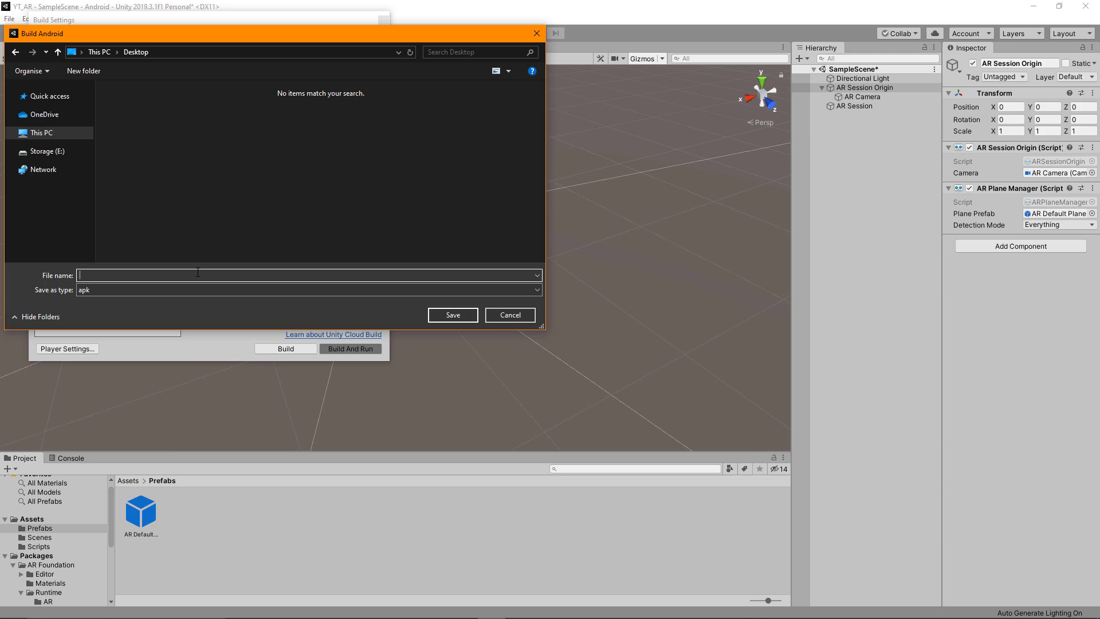
text(Test)
click(449, 315)
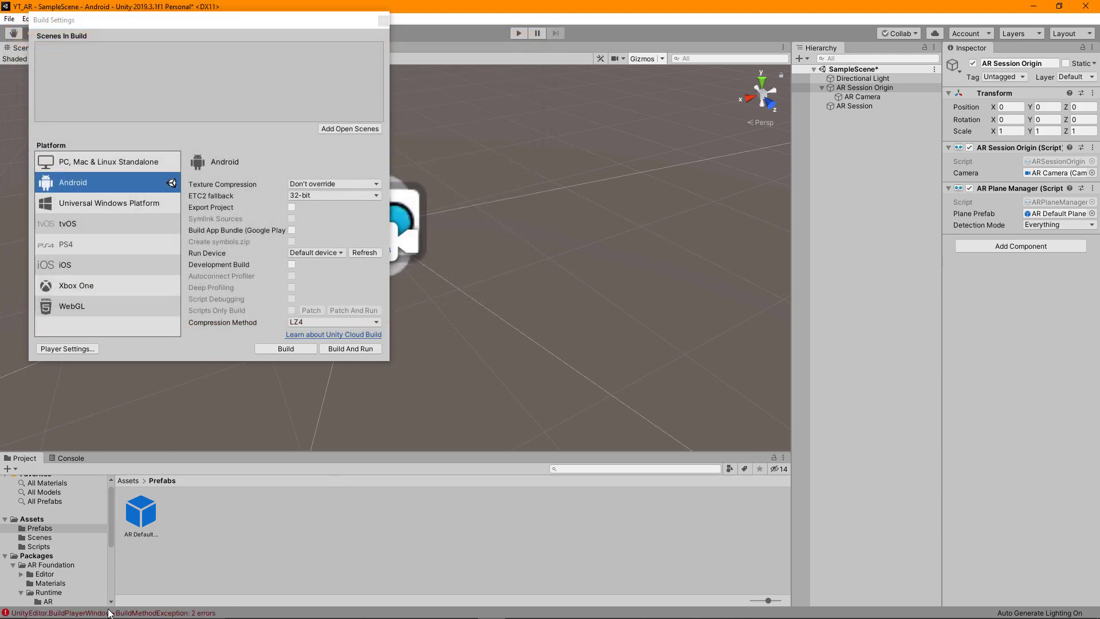
- Examine the build error messages in the Console
click(70, 459)
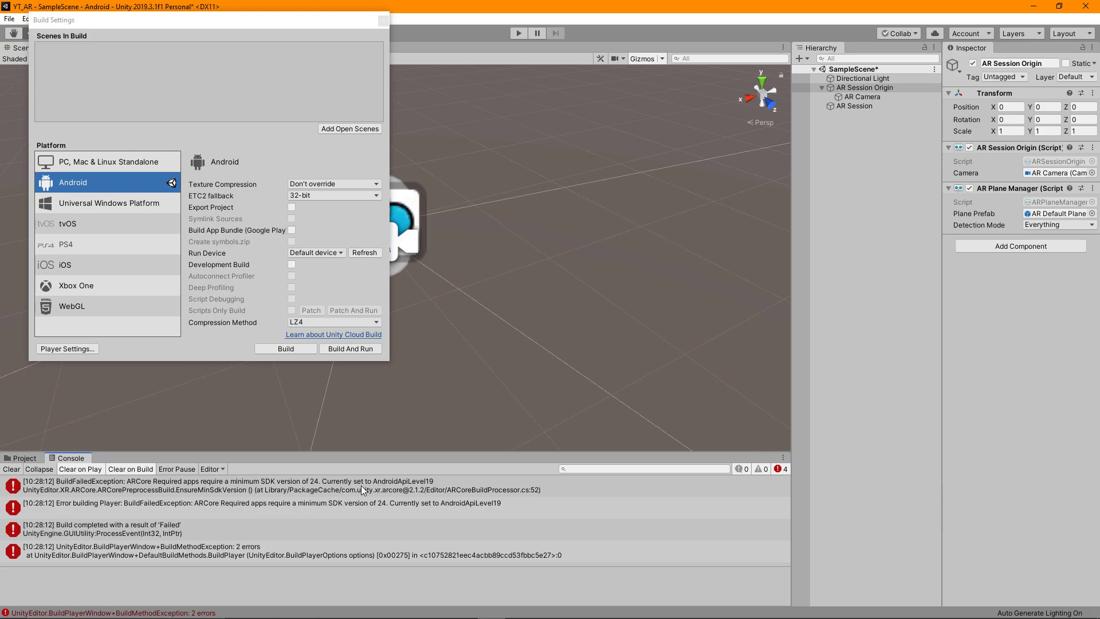
click(347, 513)
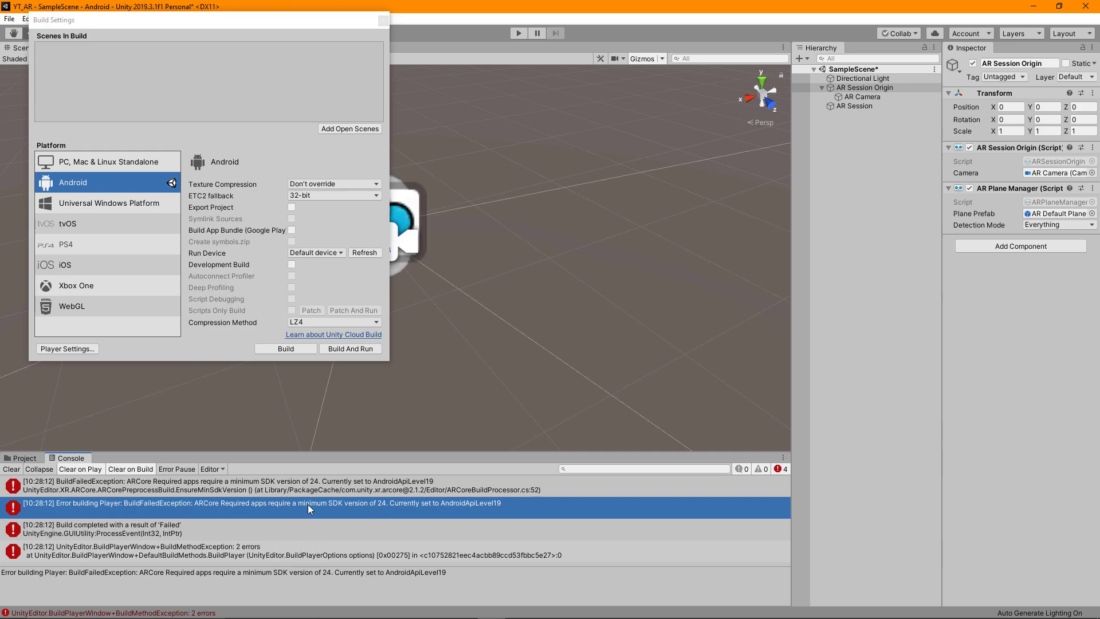
- Close the build settings and open the Player section of the project settings
click(381, 27)
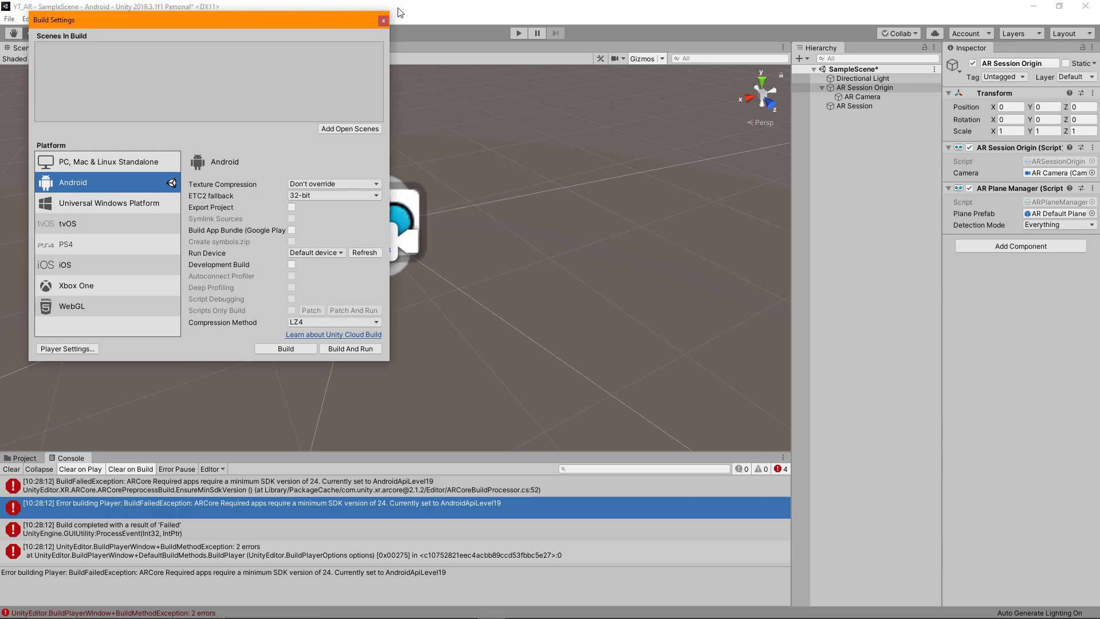
click(387, 18)
click(28, 18)
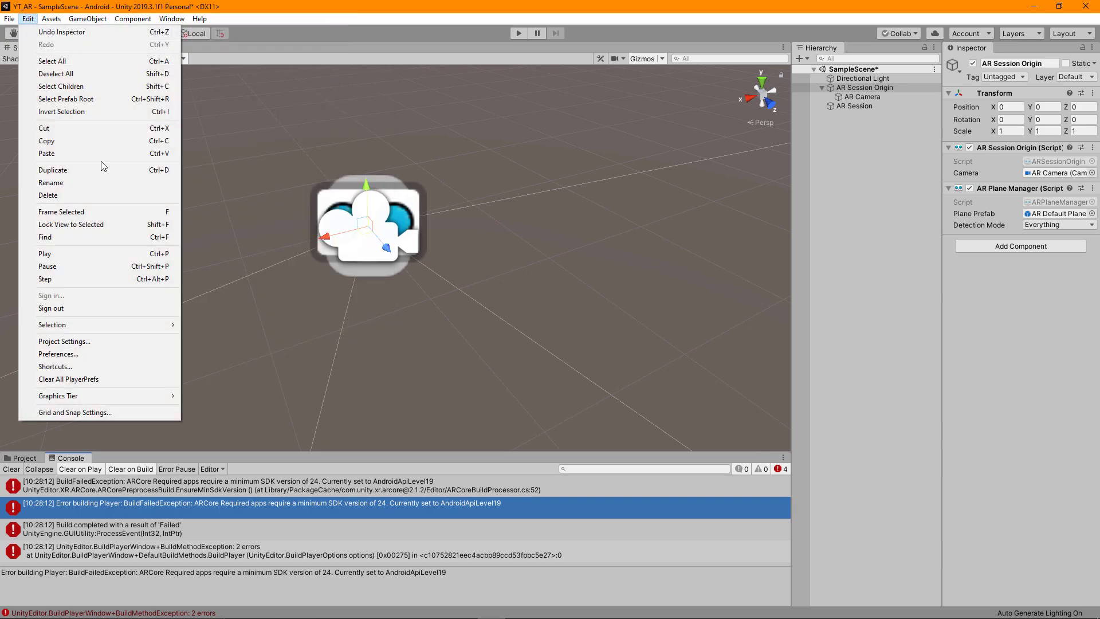
click(63, 342)
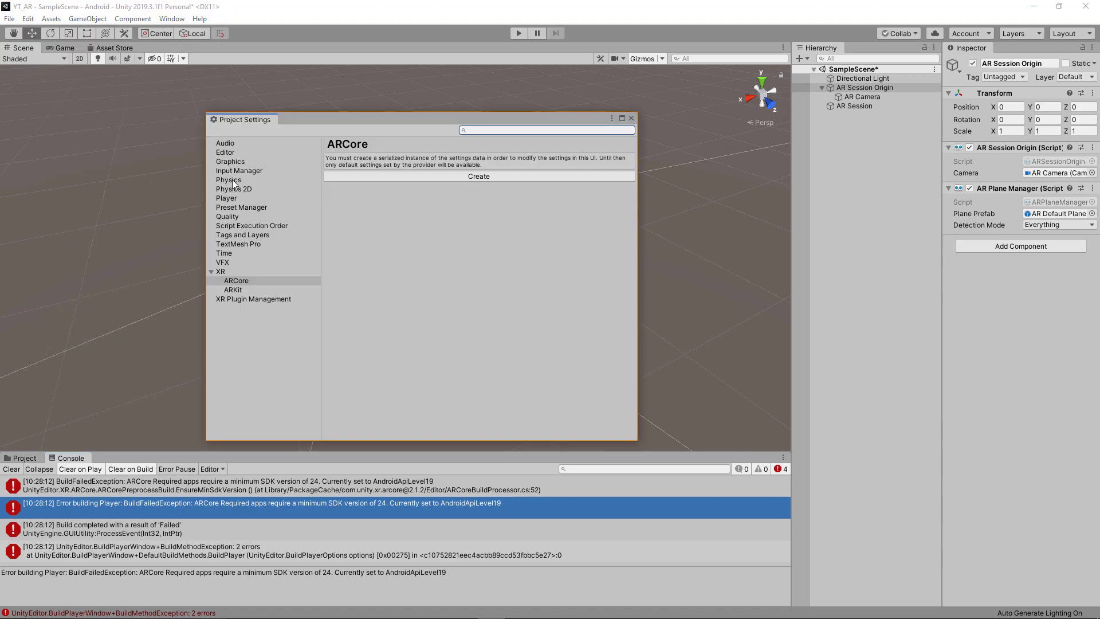
click(240, 198)
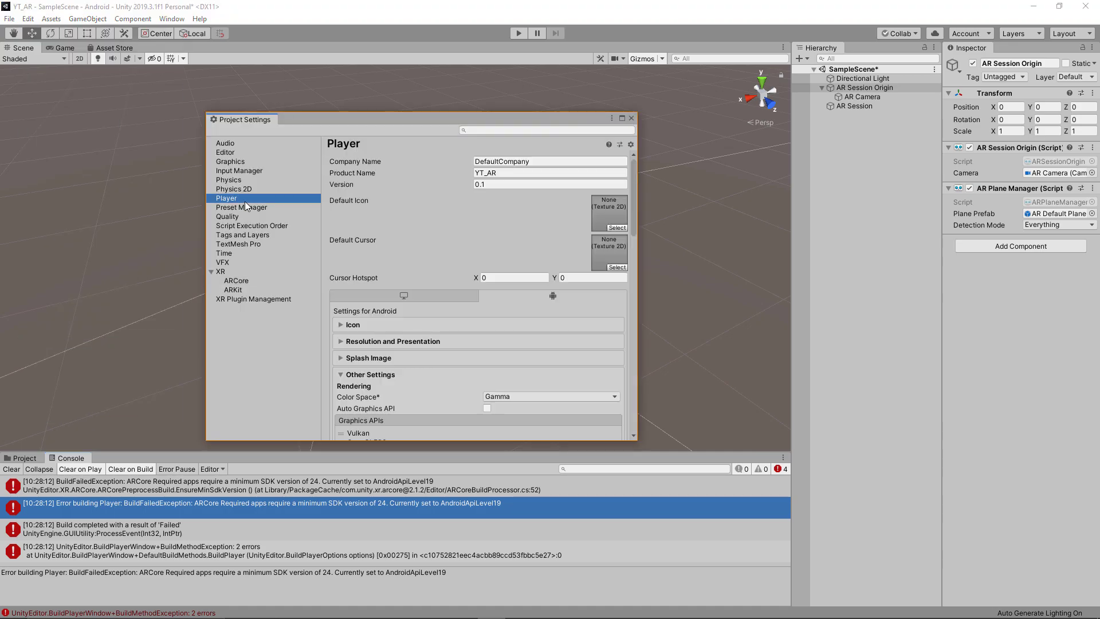
- Enable Auto Graphics API and Dynamic Batching in the Android player's Other Settings
scroll(410, 373, down, 3)
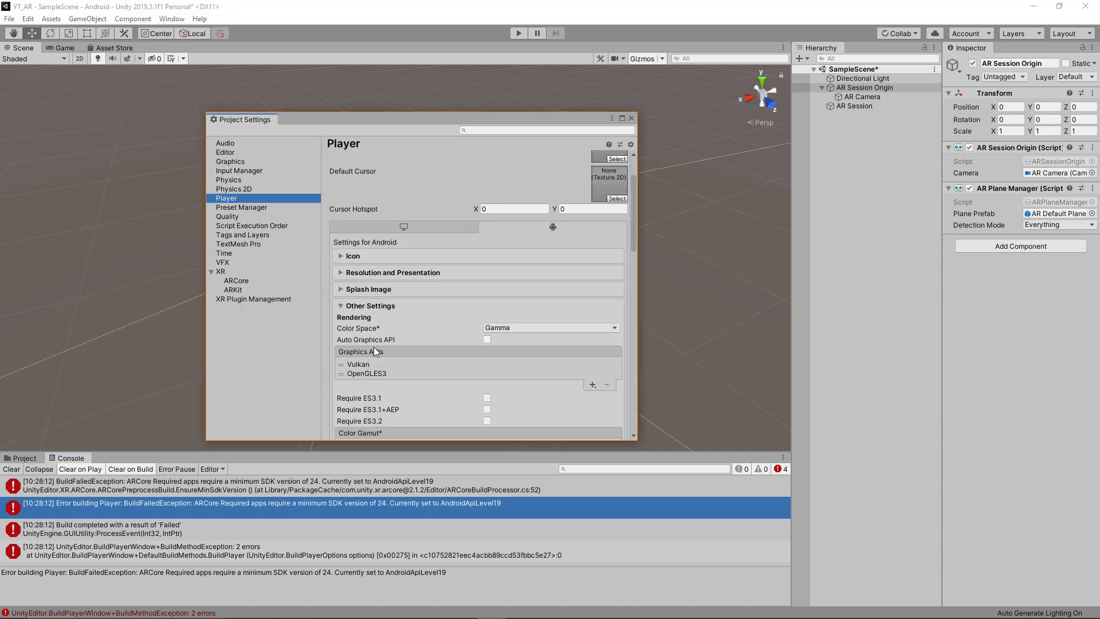
click(397, 309)
click(403, 373)
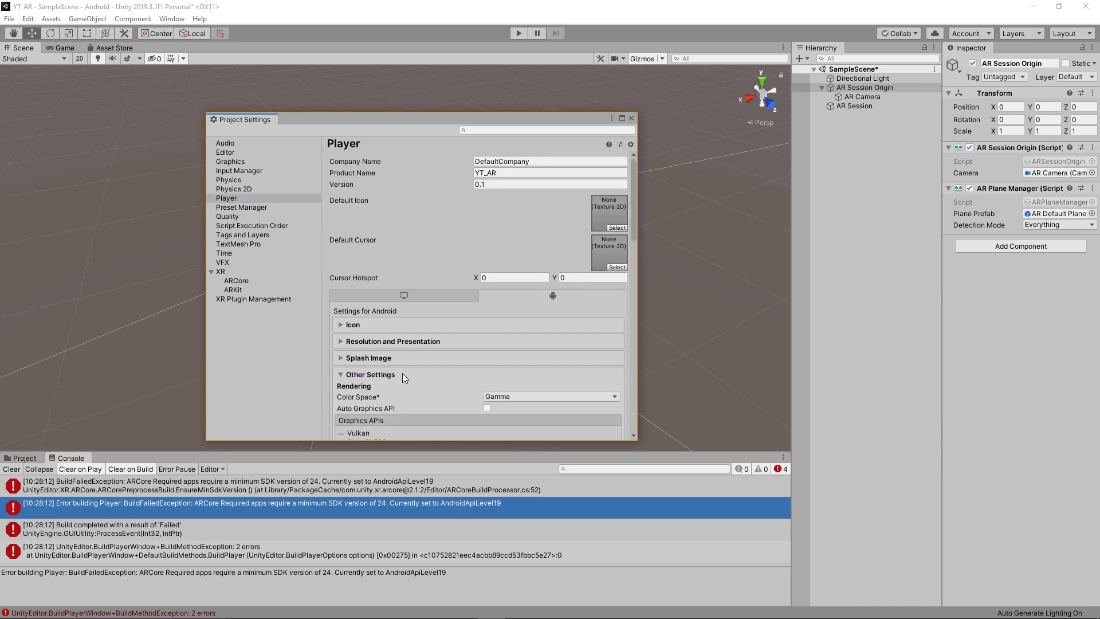
scroll(462, 324, down, 4)
scroll(453, 311, down, 2)
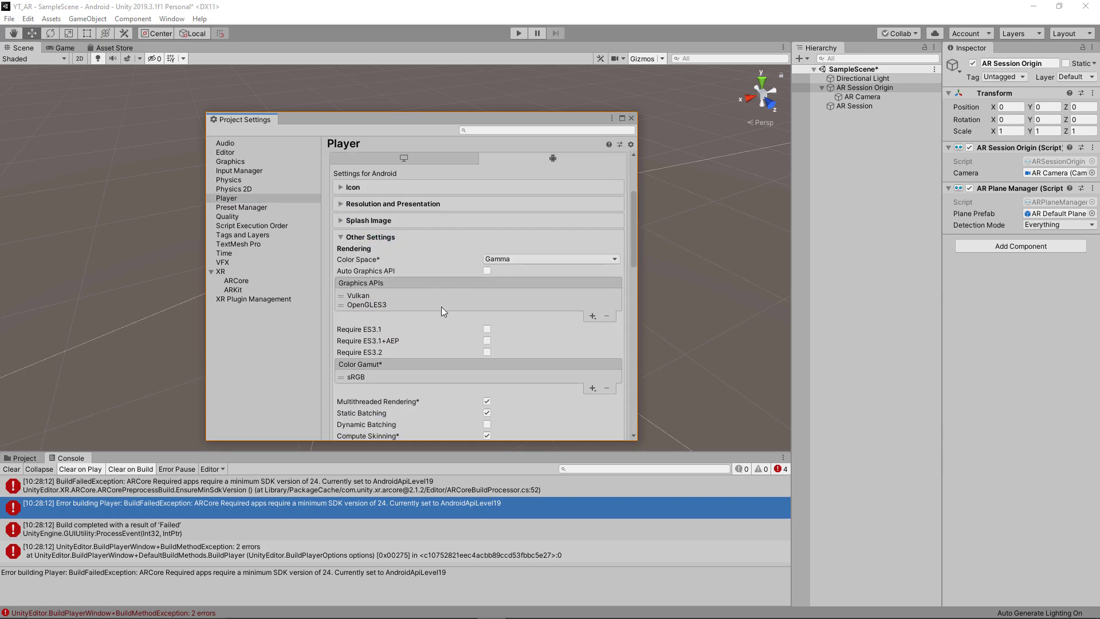
scroll(442, 307, down, 2)
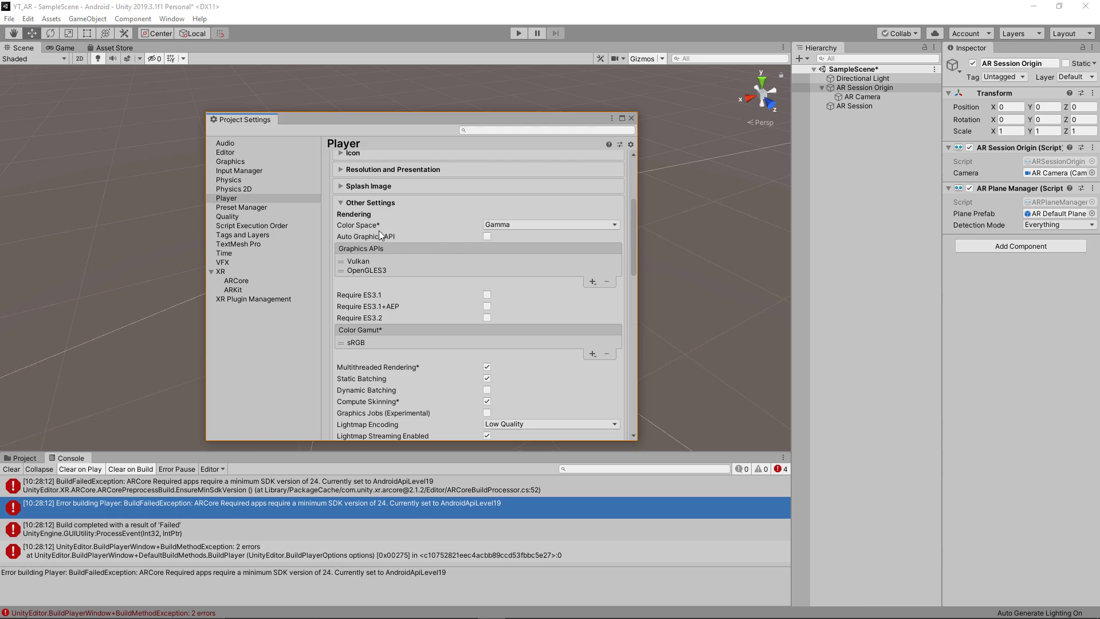
click(487, 236)
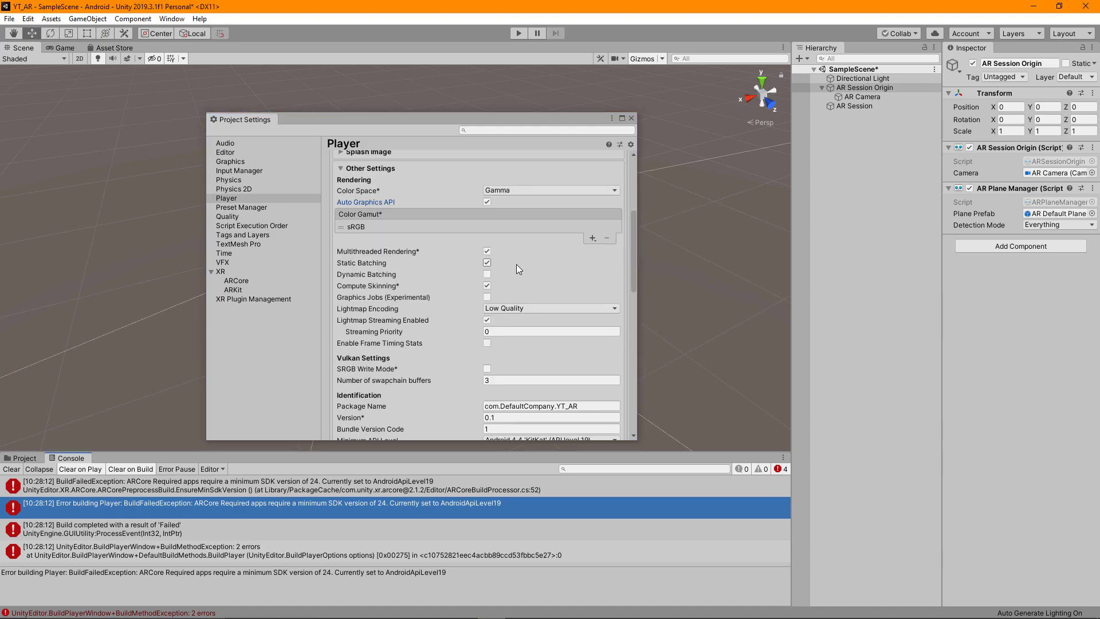
click(487, 276)
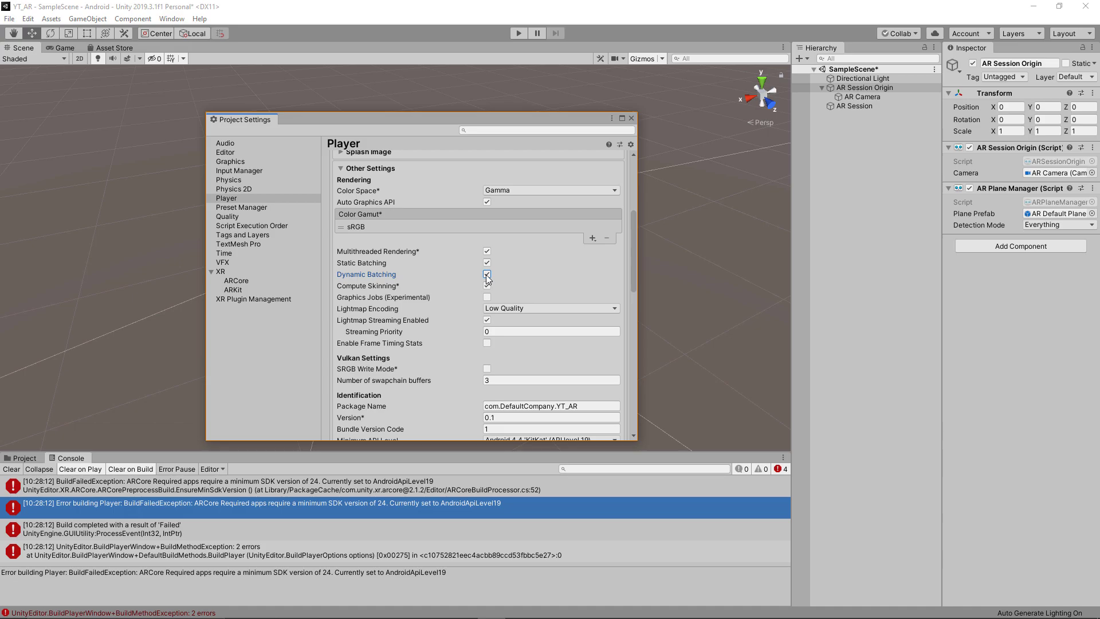
- Set the Android package name to com.devenabled.ytar
scroll(602, 277, down, 3)
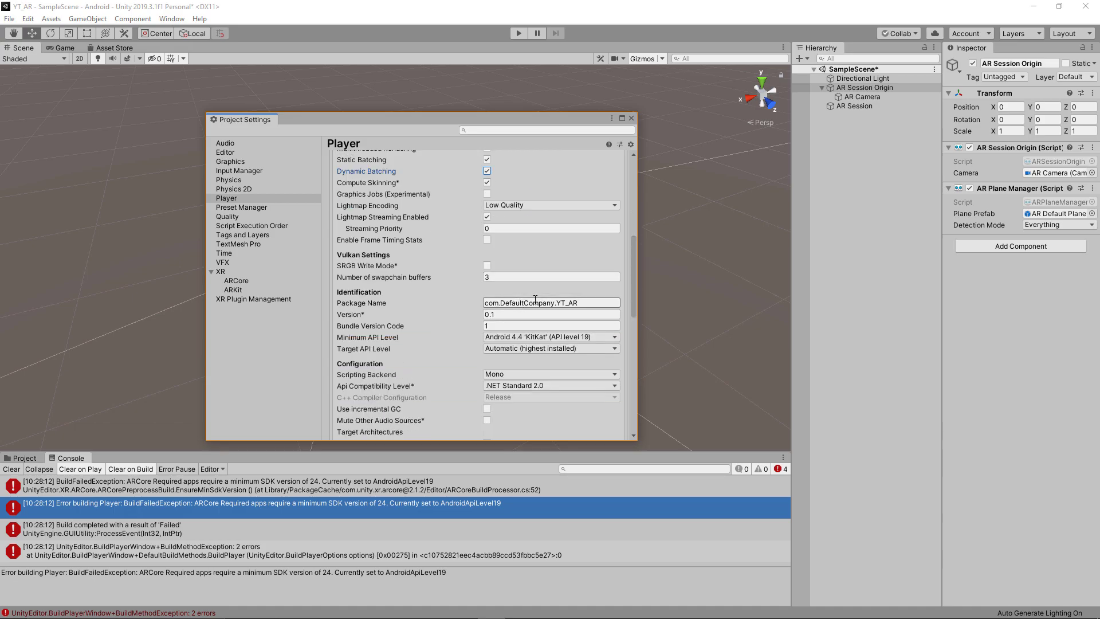
drag(556, 302, 481, 298)
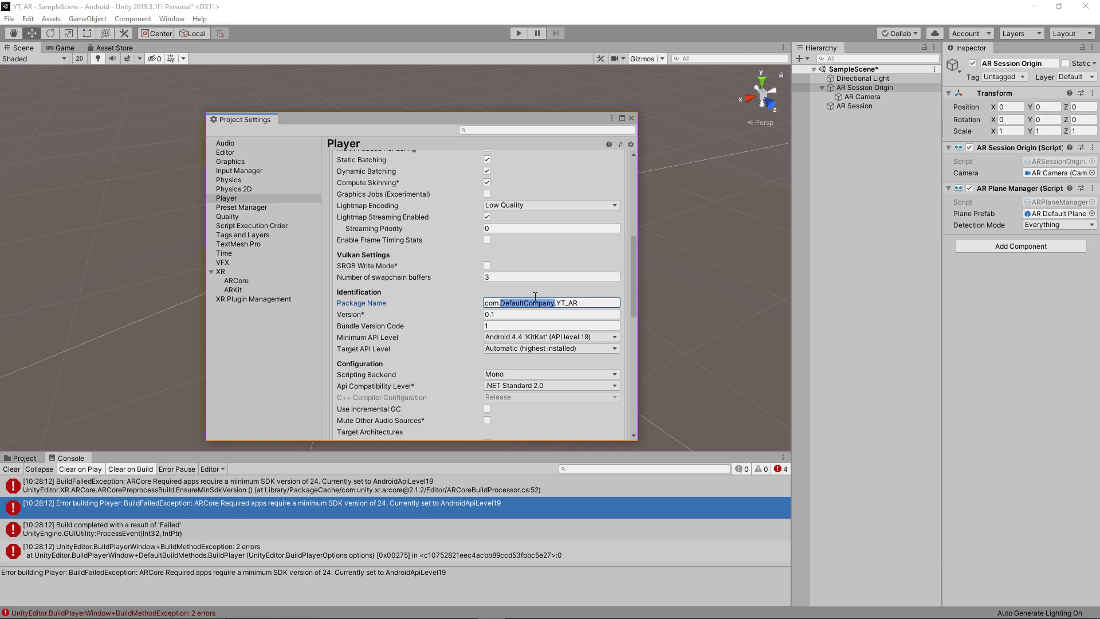
text(devenabled)
drag(541, 303, 549, 303)
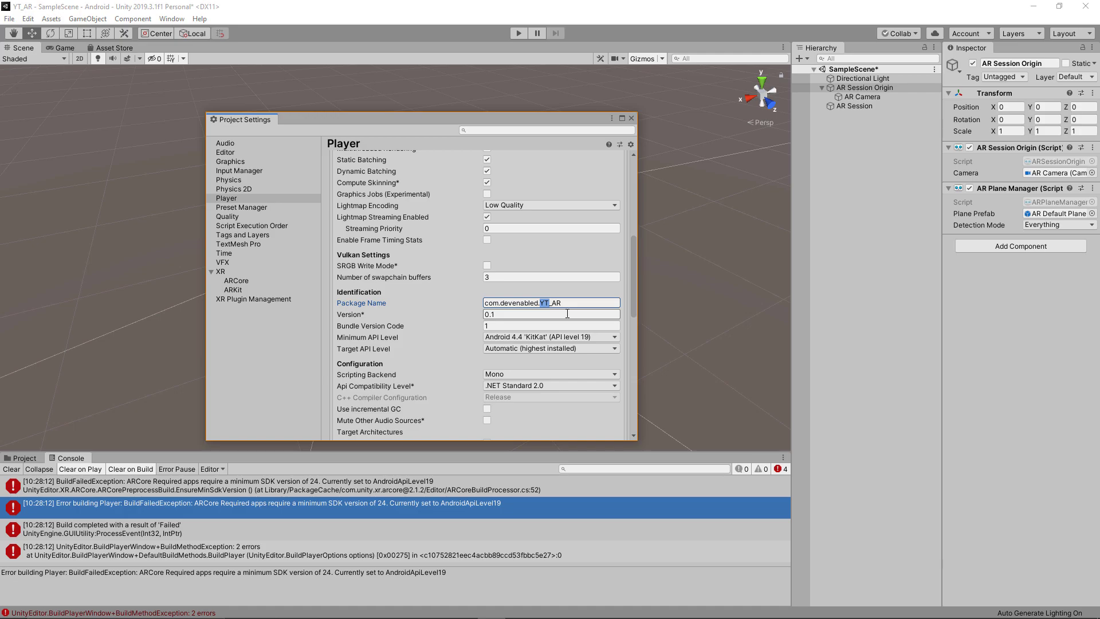
key(Delete)
key(Delete)
key(Delete)
text(ytar)
- Set the Minimum API Level to Android 7.0 'Nougat' (API level 24)
scroll(452, 277, down, 3)
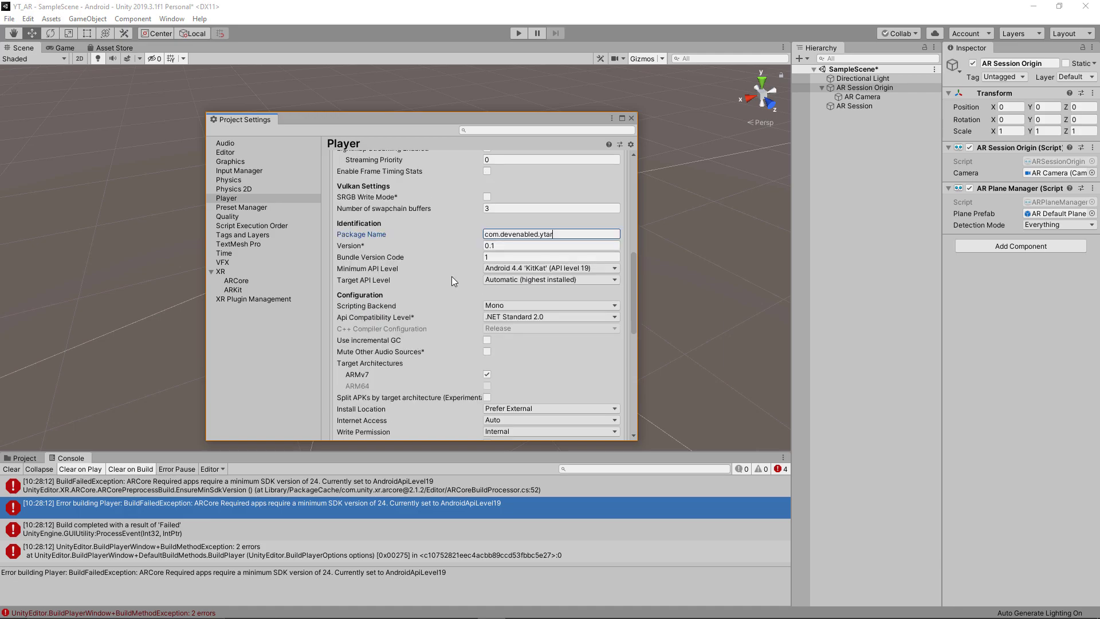
click(538, 270)
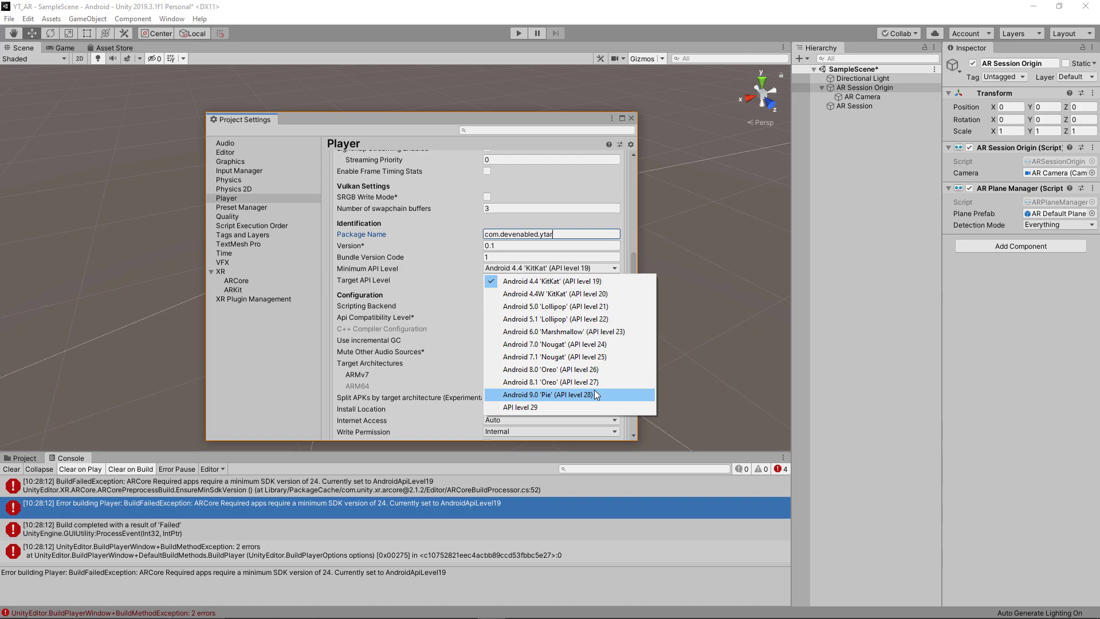
click(594, 347)
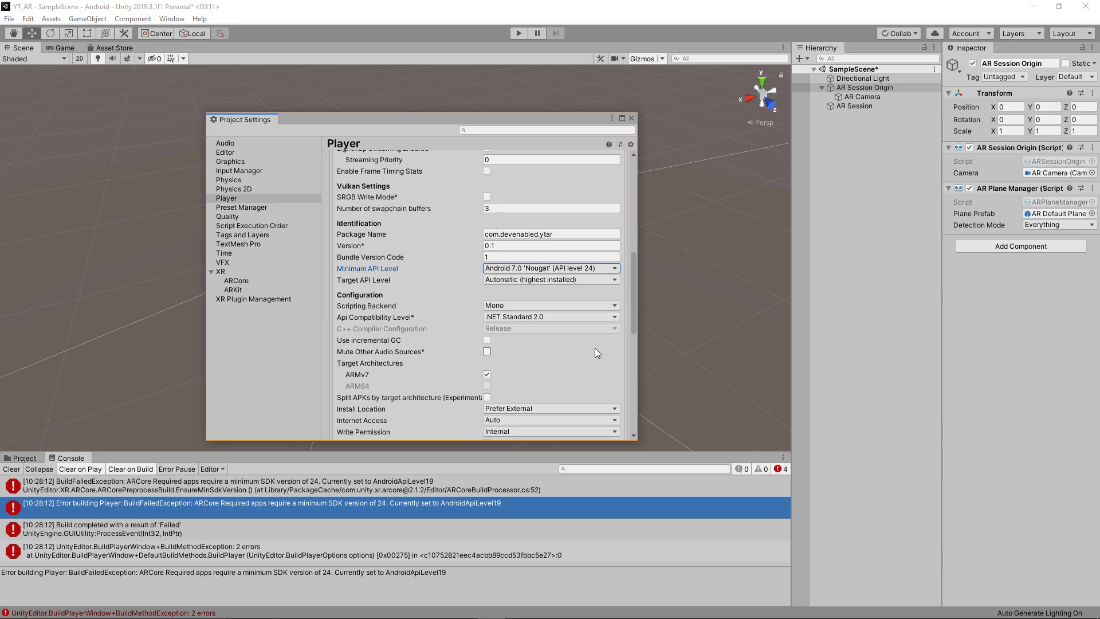
scroll(595, 349, down, 1)
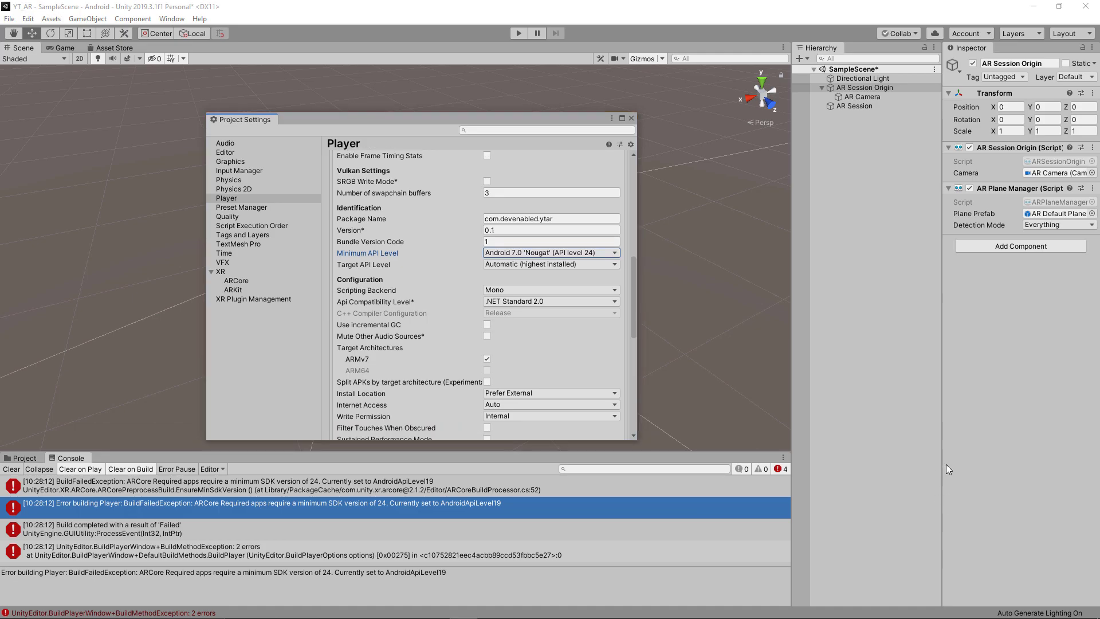
- Close the project settings and start a new build and run of the Android app
click(631, 118)
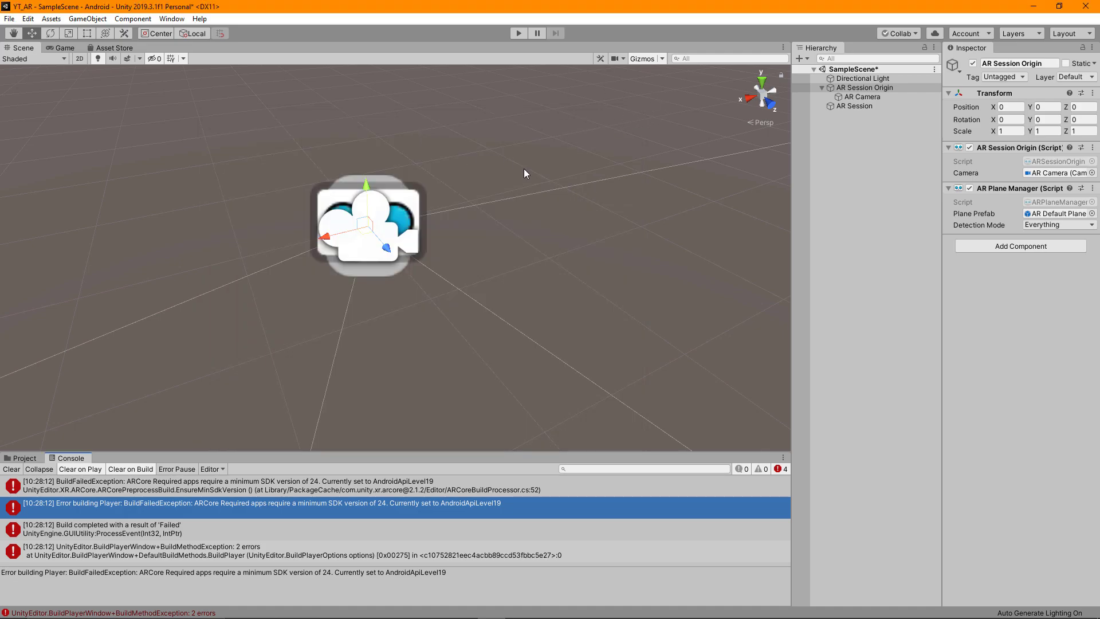
click(9, 18)
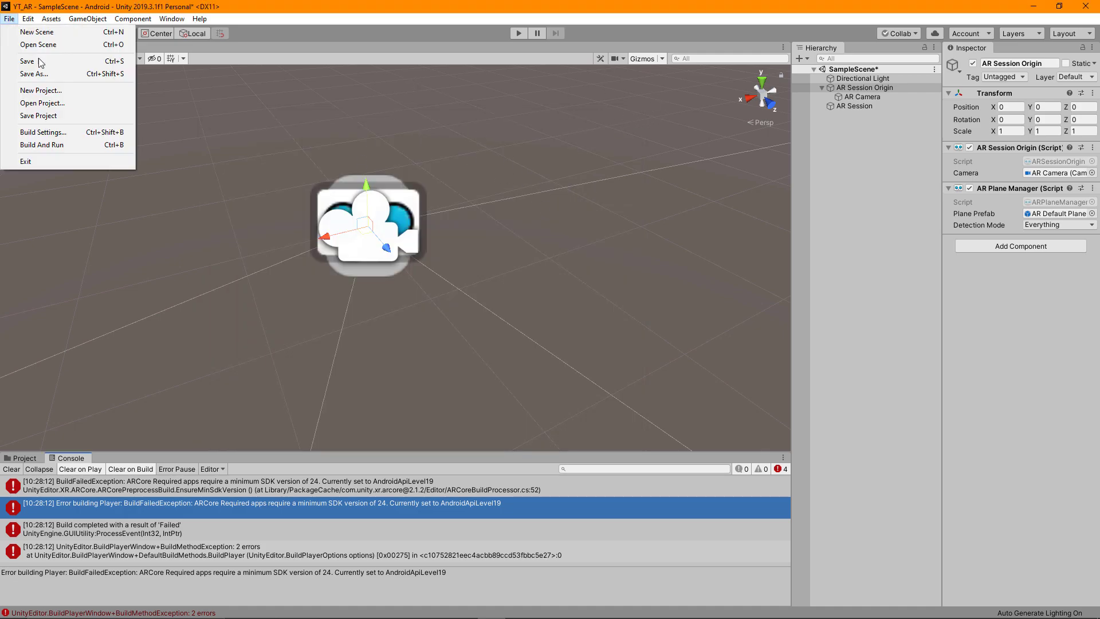
click(71, 145)
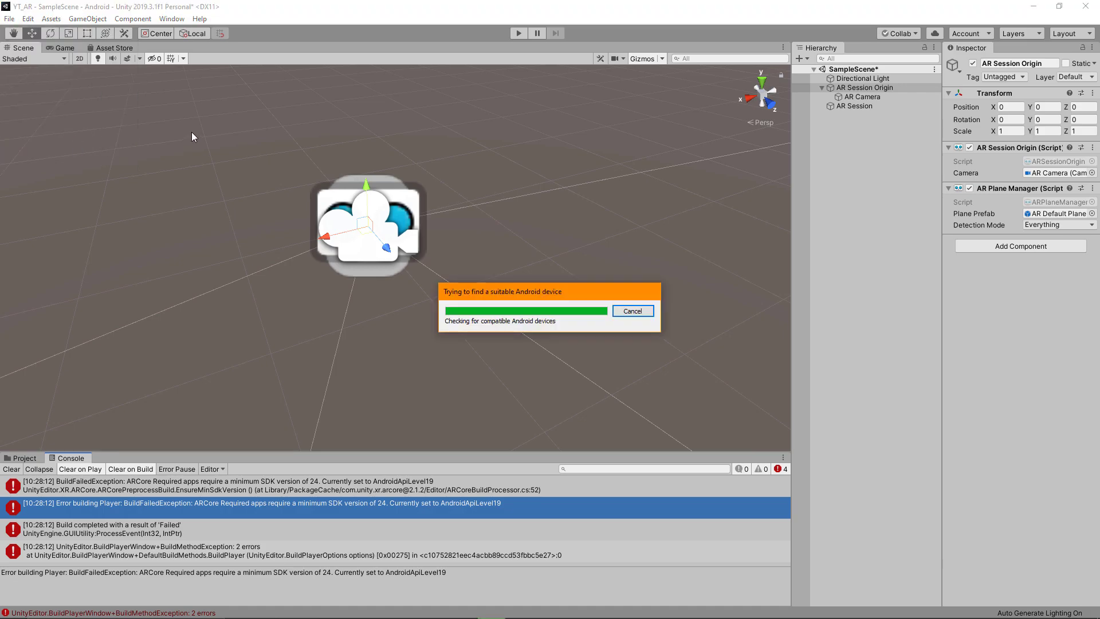